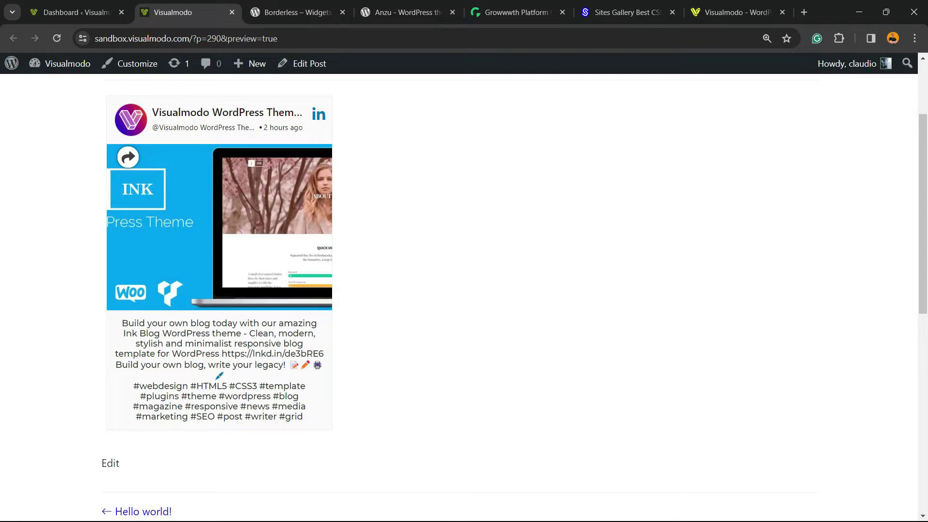
Leave the post preview and open the page for adding a new plugin in the WordPress dashboard.
{"action": "scroll", "coordinate": [464, 290], "scroll_direction": "up", "scroll_amount": 3}
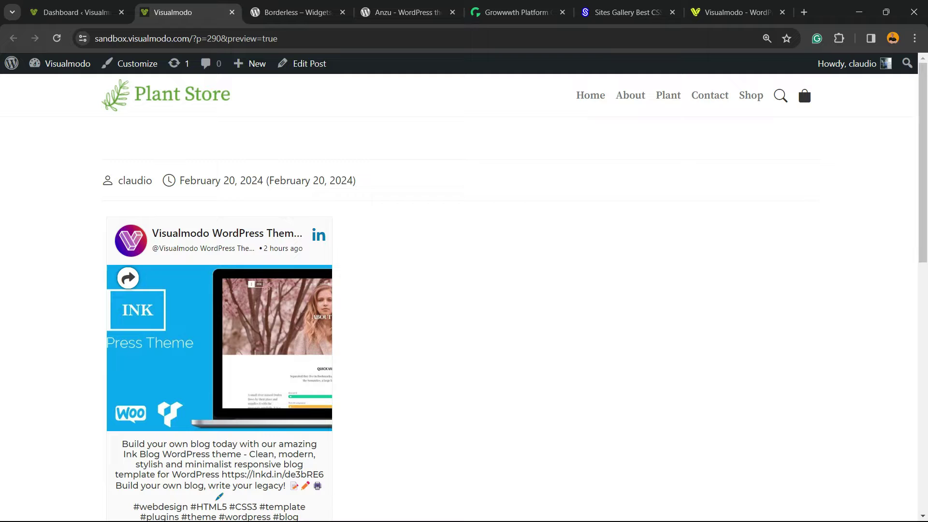
{"action": "key", "text": "ctrl+shift+Tab"}
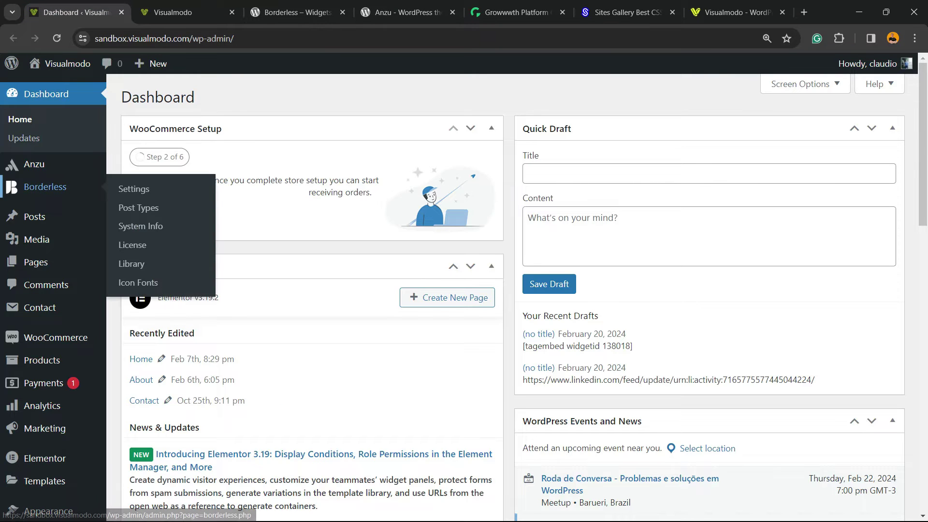
{"action": "scroll", "coordinate": [46, 187], "scroll_direction": "down", "scroll_amount": 2}
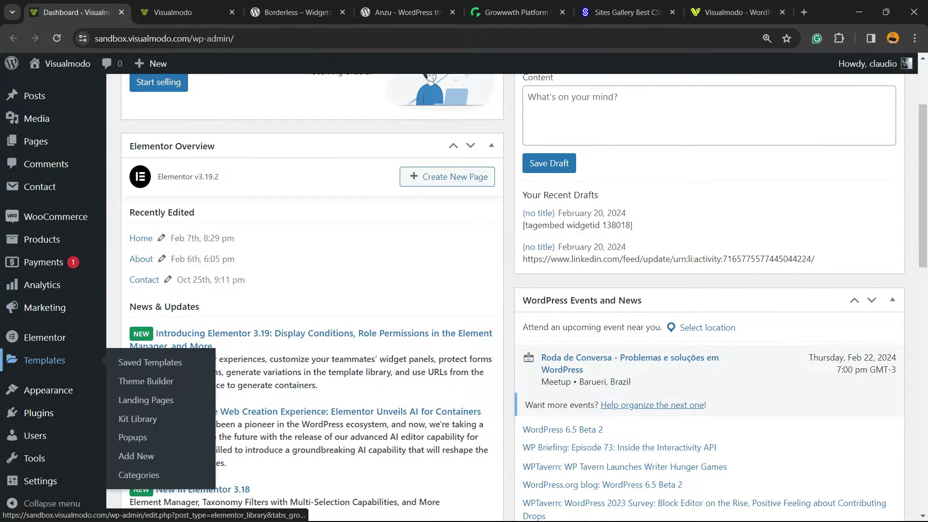
{"action": "mouse_move", "coordinate": [39, 413]}
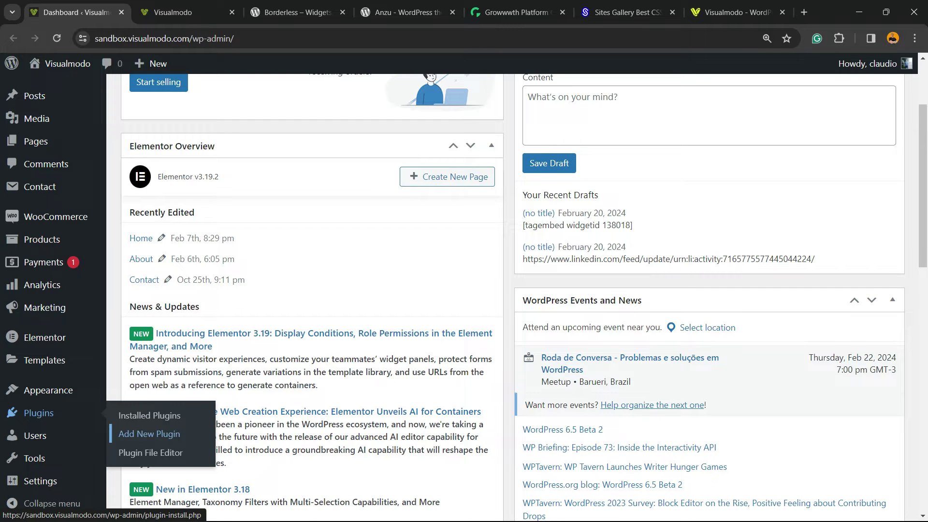
{"action": "left_click", "coordinate": [149, 433]}
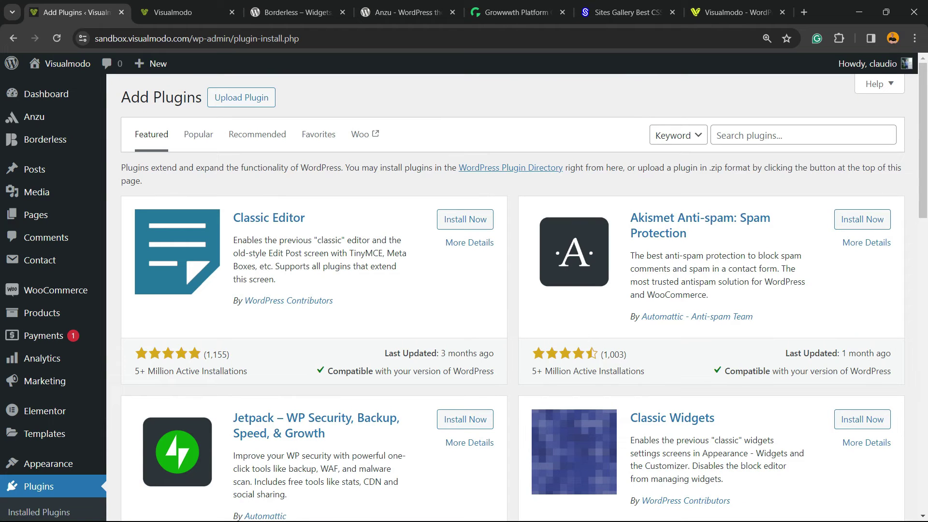
Search the plugin directory for "Tagembed", then install and activate the Tagembed plugin.
{"action": "scroll", "coordinate": [464, 292], "scroll_direction": "down", "scroll_amount": 1}
{"action": "scroll", "coordinate": [464, 292], "scroll_direction": "up", "scroll_amount": 1}
{"action": "left_click", "coordinate": [803, 135]}
{"action": "type", "text": "Tagembed"}
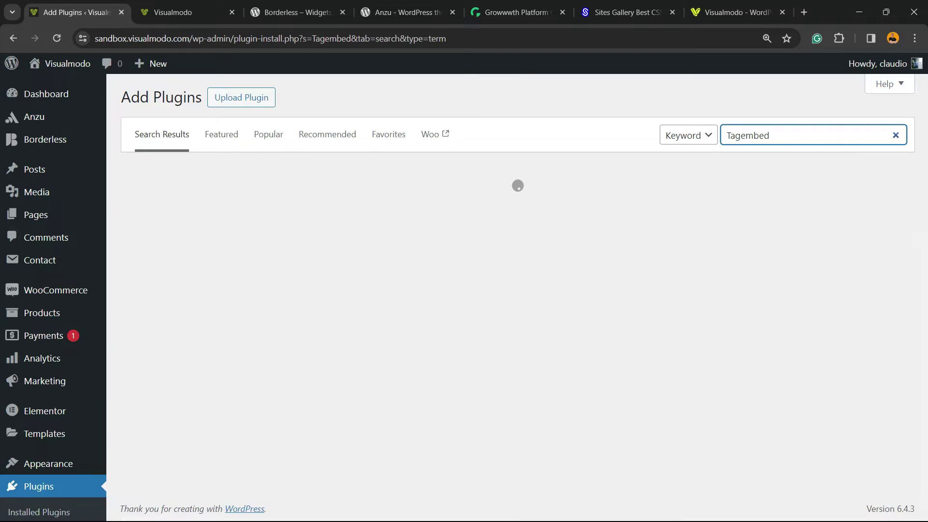
{"action": "key", "text": "ctrl+a"}
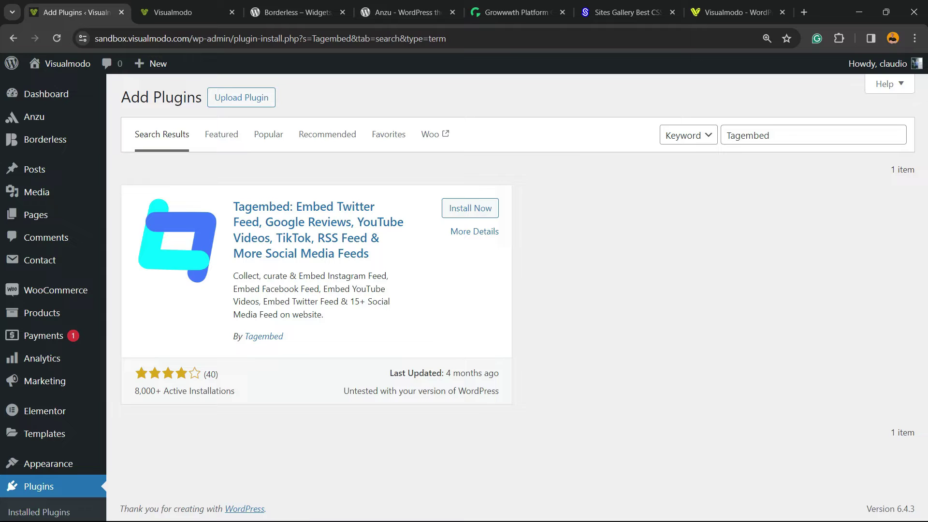
{"action": "left_click", "coordinate": [470, 208]}
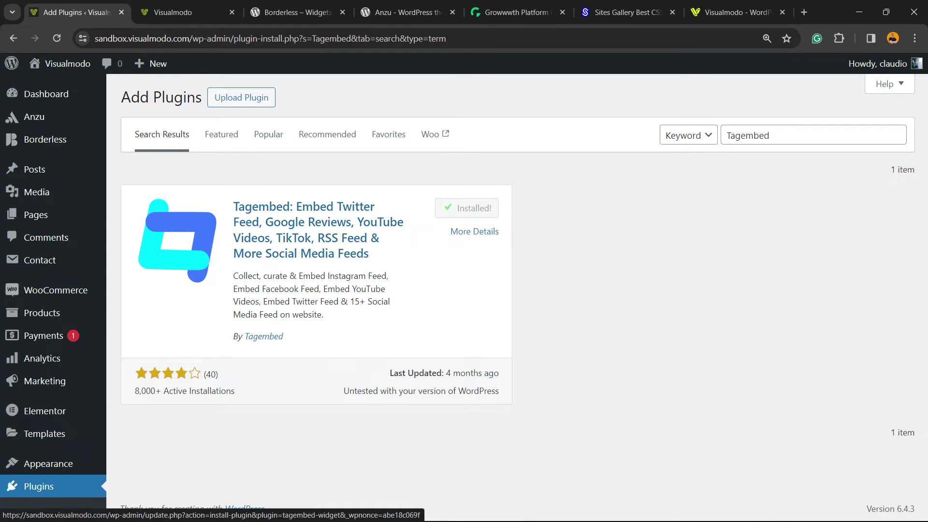
{"action": "left_click", "coordinate": [476, 208]}
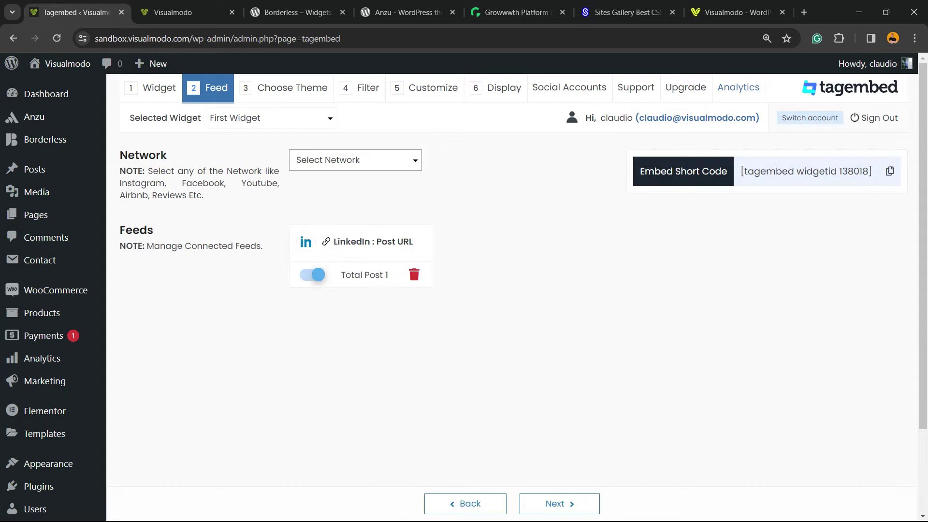
Delete the existing LinkedIn Post URL feed from First Widget and confirm the deletion.
{"action": "left_click", "coordinate": [414, 274]}
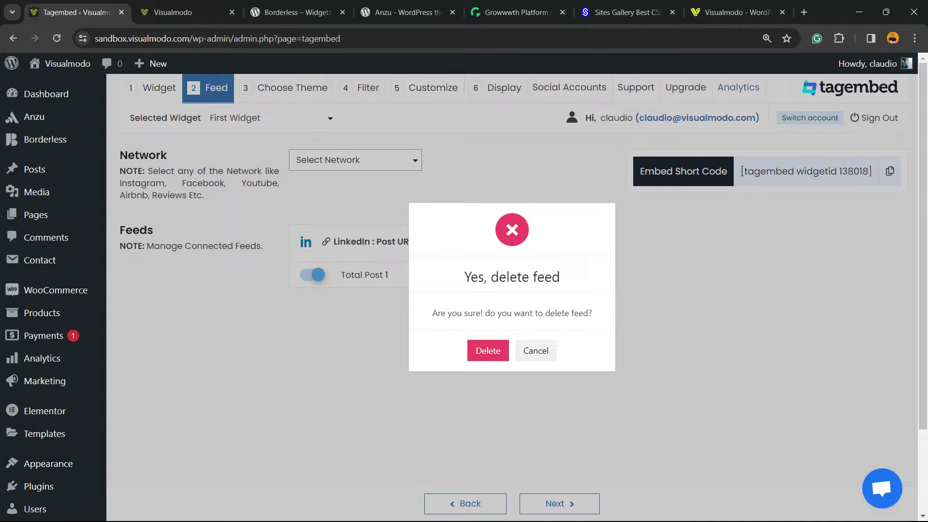
{"action": "key", "text": "Return"}
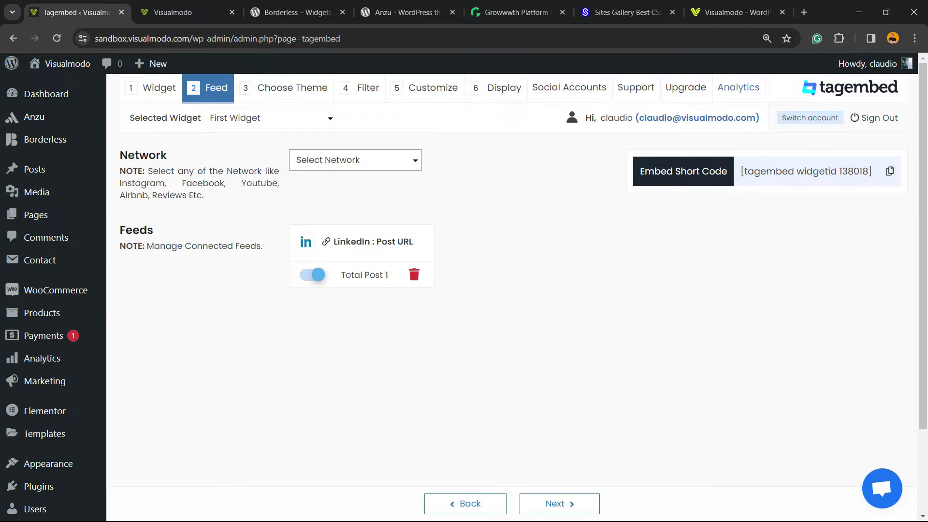
{"action": "left_click", "coordinate": [181, 12]}
{"action": "left_click", "coordinate": [76, 12]}
{"action": "left_click", "coordinate": [413, 274]}
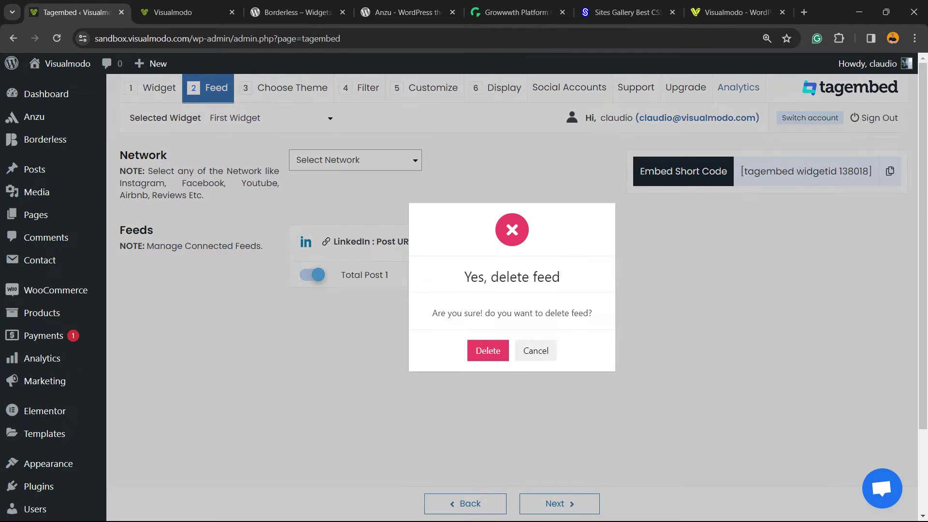
{"action": "left_click", "coordinate": [487, 350]}
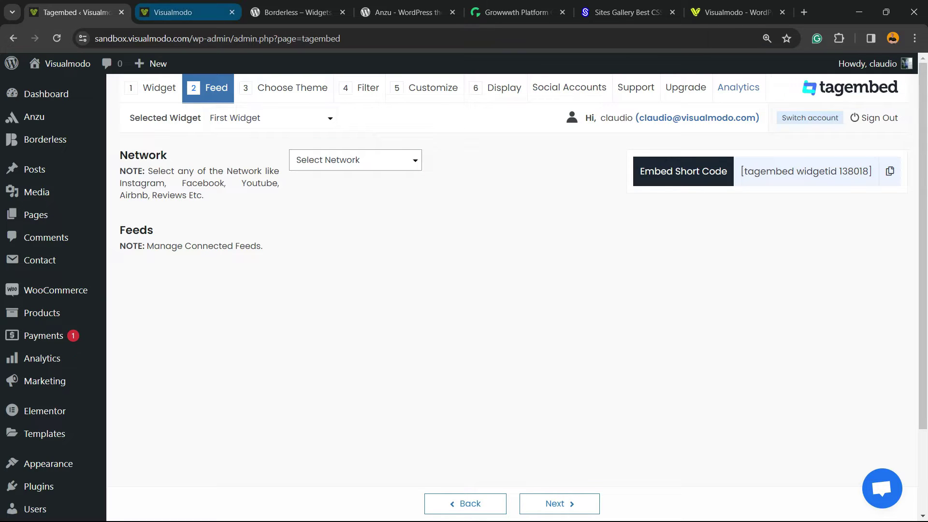
Choose LinkedIn as the network and Post URL as the feed filter for a new feed in First Widget.
{"action": "left_click", "coordinate": [355, 160]}
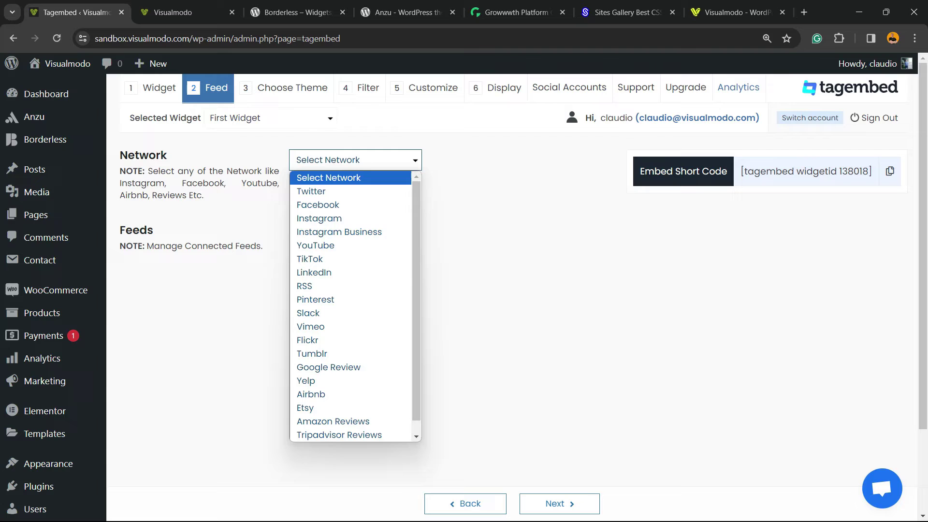
{"action": "left_click", "coordinate": [352, 272]}
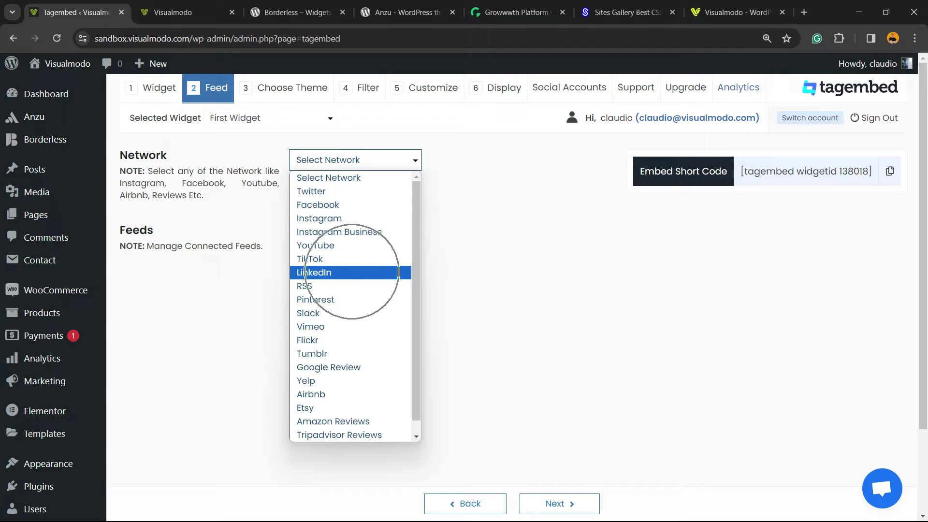
{"action": "scroll", "coordinate": [351, 286], "scroll_direction": "down", "scroll_amount": 1}
{"action": "scroll", "coordinate": [351, 286], "scroll_direction": "up", "scroll_amount": 1}
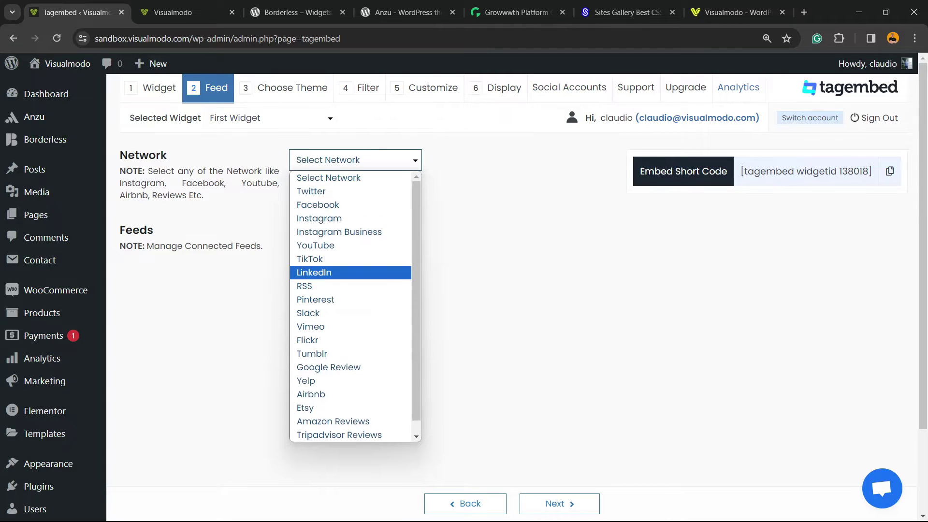
{"action": "left_click", "coordinate": [351, 272]}
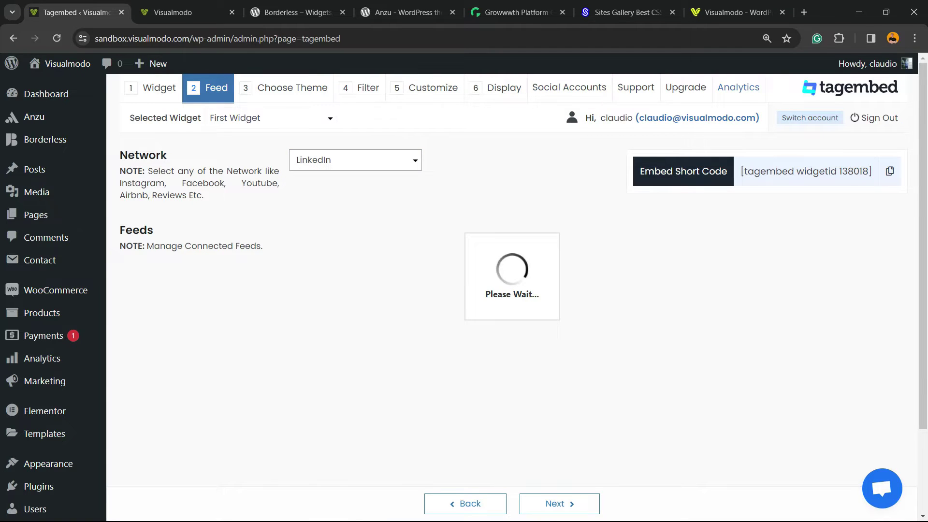
{"action": "left_click", "coordinate": [355, 234]}
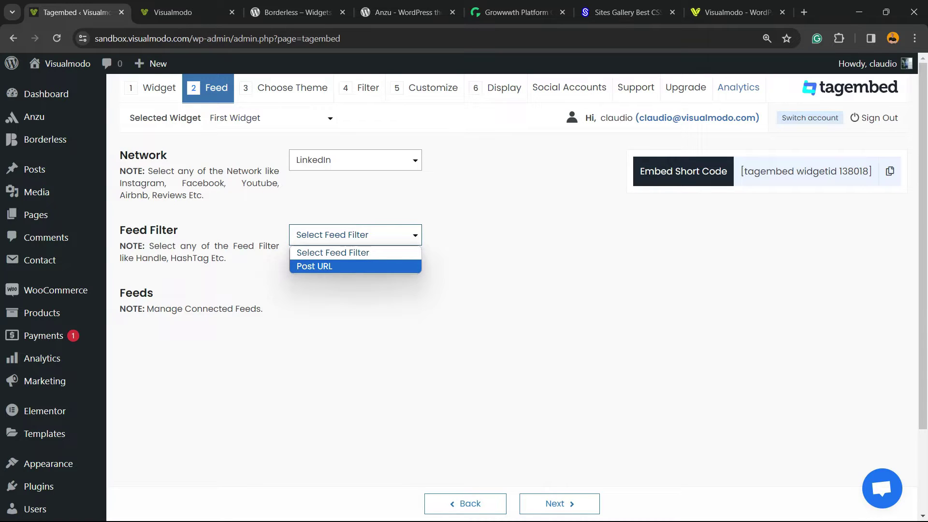
{"action": "left_click", "coordinate": [314, 266]}
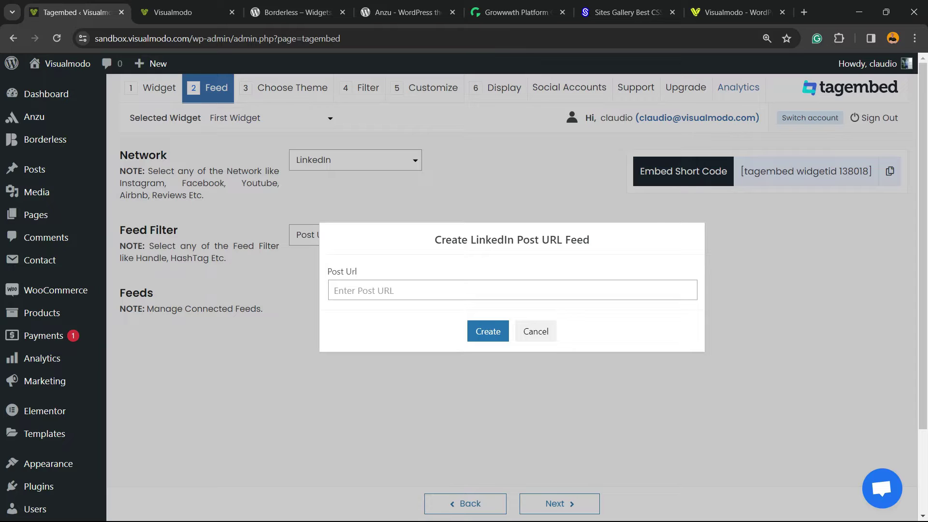
Open the original LinkedIn post from the embedded post in the site preview and copy its URL.
{"action": "left_click", "coordinate": [181, 12]}
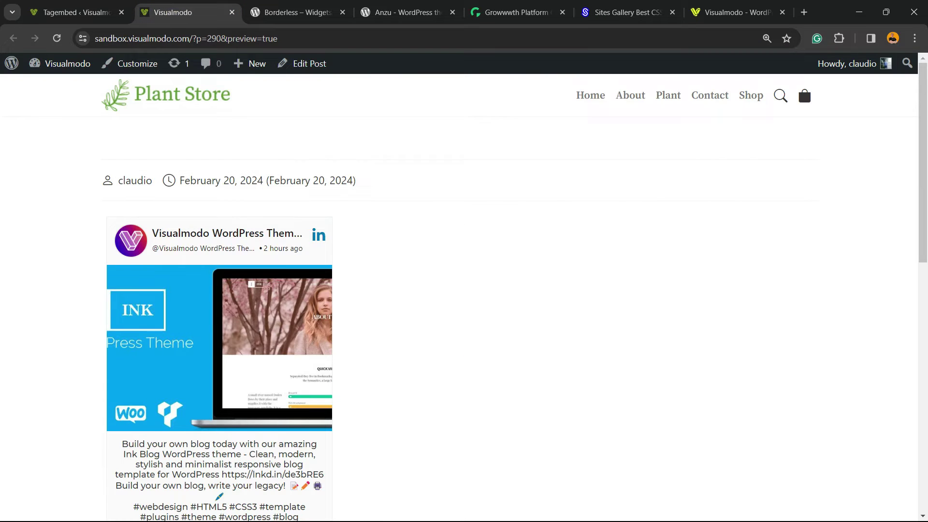
{"action": "left_click", "coordinate": [129, 279]}
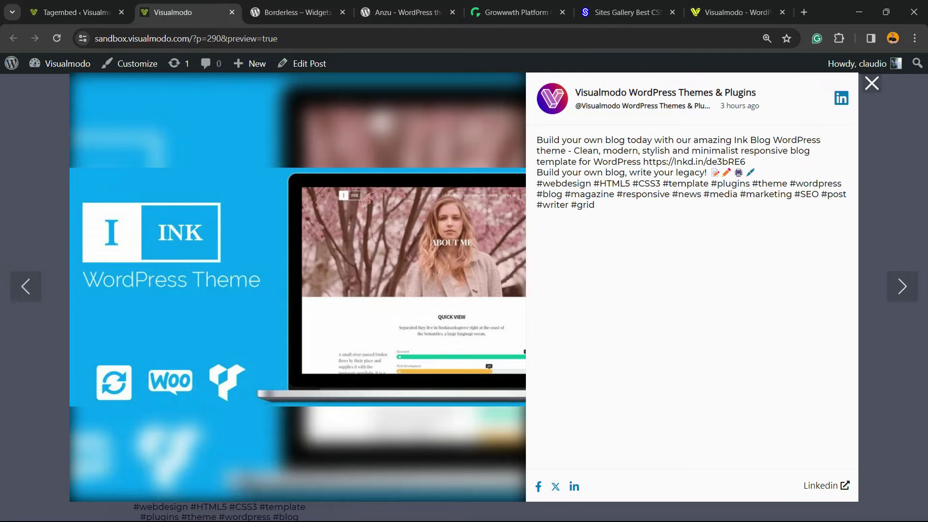
{"action": "right_click", "coordinate": [826, 485]}
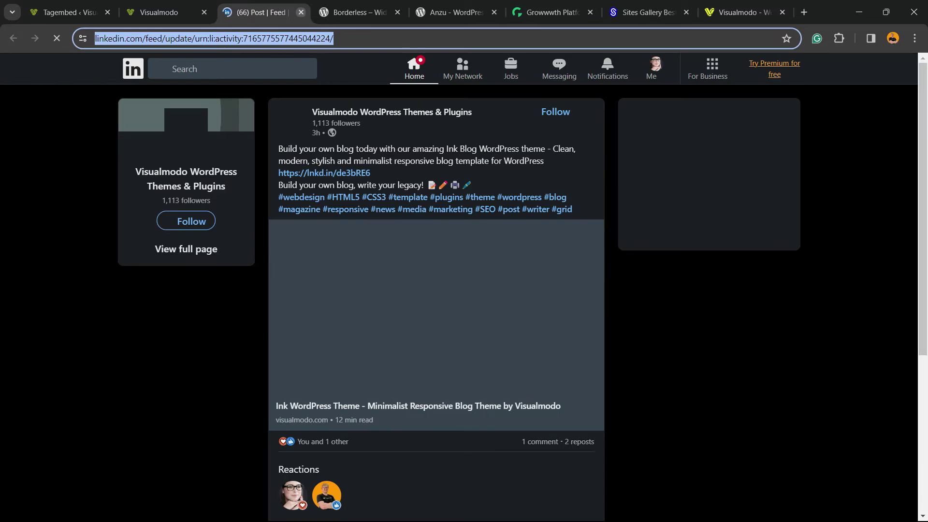
{"action": "left_click", "coordinate": [300, 12]}
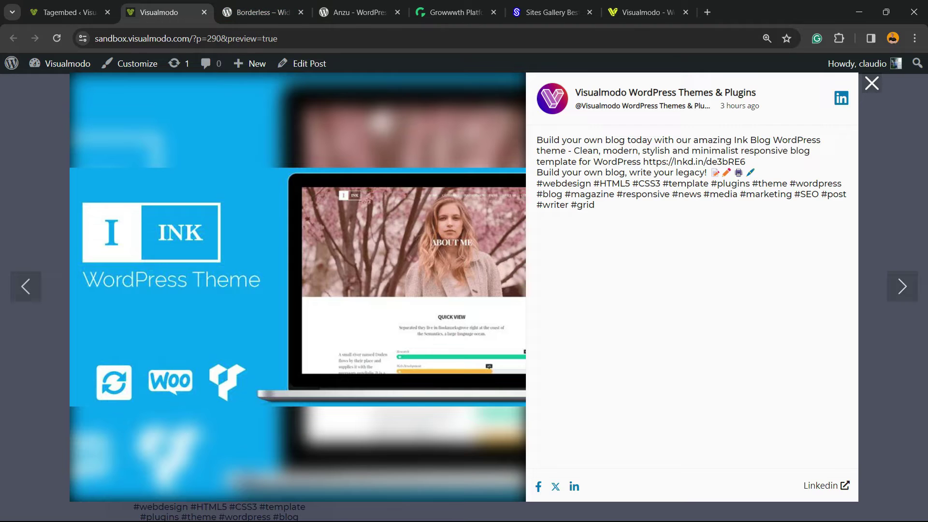
{"action": "left_click", "coordinate": [72, 12]}
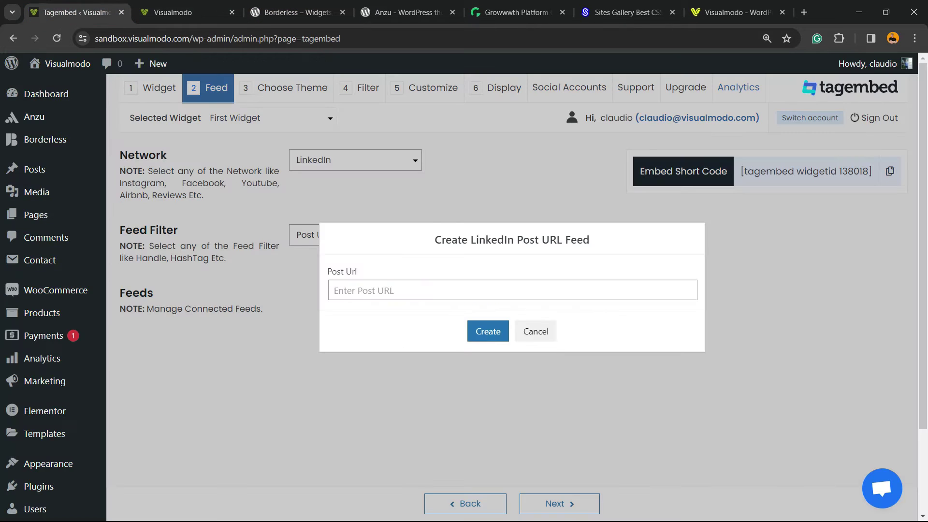
{"action": "key", "text": "ctrl+v"}
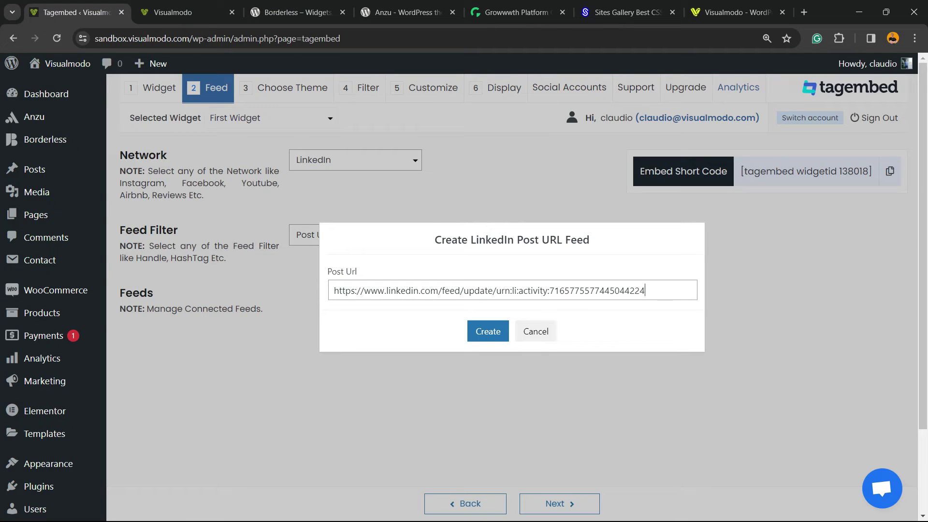
{"action": "key", "text": "Return"}
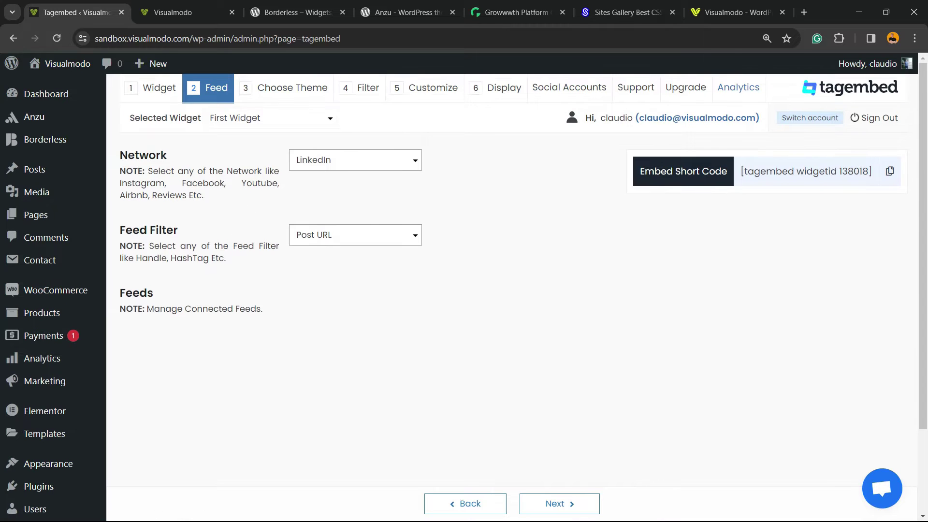
Reselect Post URL as the feed filter and check the list of connected feeds.
{"action": "scroll", "coordinate": [512, 297], "scroll_direction": "down", "scroll_amount": 3}
{"action": "scroll", "coordinate": [511, 297], "scroll_direction": "up", "scroll_amount": 3}
{"action": "left_click", "coordinate": [355, 235]}
{"action": "left_click", "coordinate": [355, 266]}
{"action": "scroll", "coordinate": [511, 298], "scroll_direction": "down", "scroll_amount": 3}
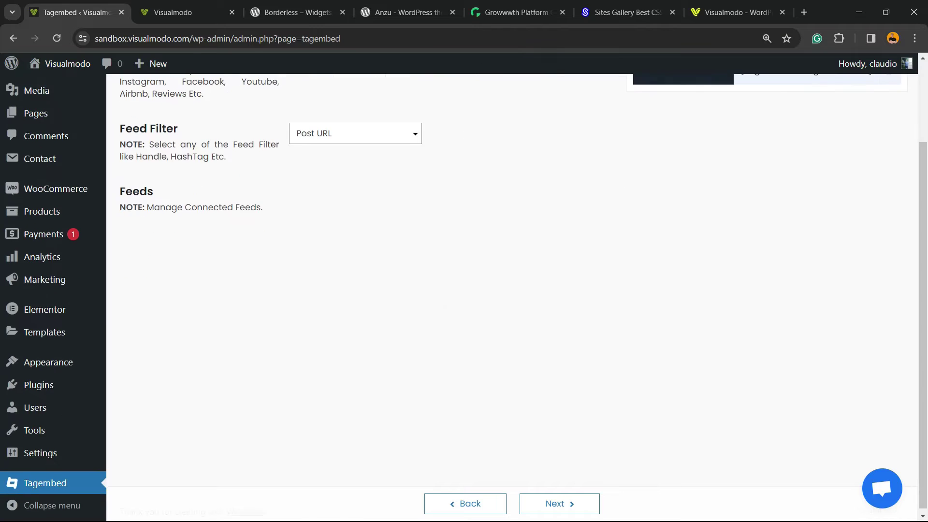
{"action": "scroll", "coordinate": [512, 298], "scroll_direction": "up", "scroll_amount": 3}
{"action": "scroll", "coordinate": [512, 297], "scroll_direction": "down", "scroll_amount": 2}
{"action": "scroll", "coordinate": [511, 297], "scroll_direction": "up", "scroll_amount": 2}
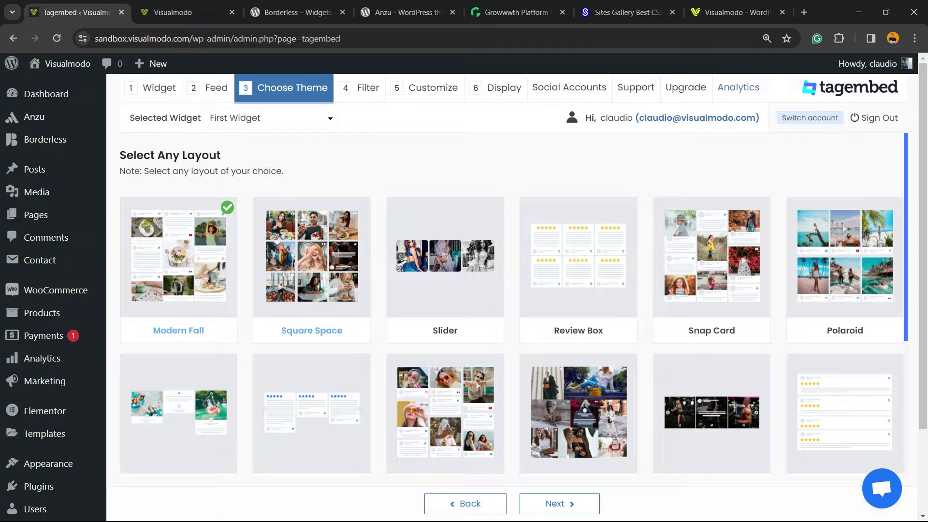
Look through the widget layouts offered in the Choose Theme stage.
{"action": "scroll", "coordinate": [845, 330], "scroll_direction": "down", "scroll_amount": 5}
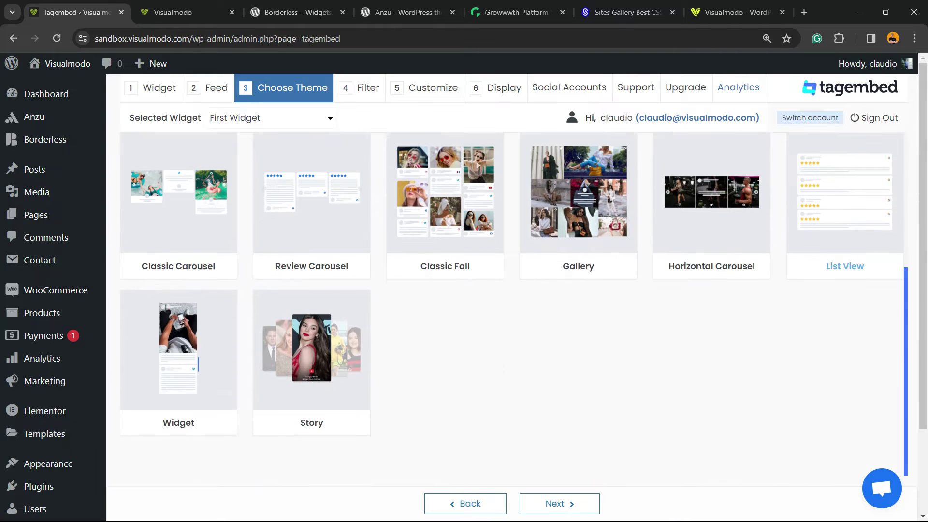
{"action": "scroll", "coordinate": [311, 330], "scroll_direction": "up", "scroll_amount": 5}
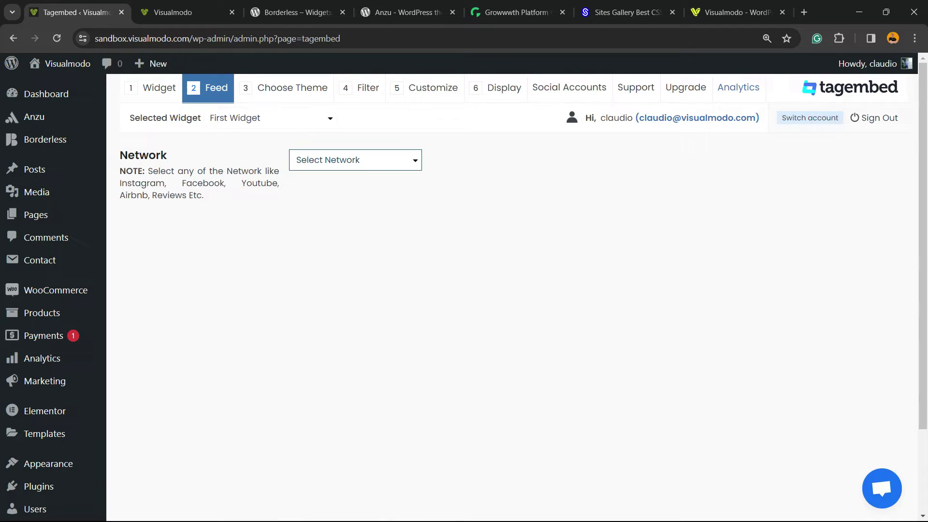
{"action": "left_click", "coordinate": [355, 159]}
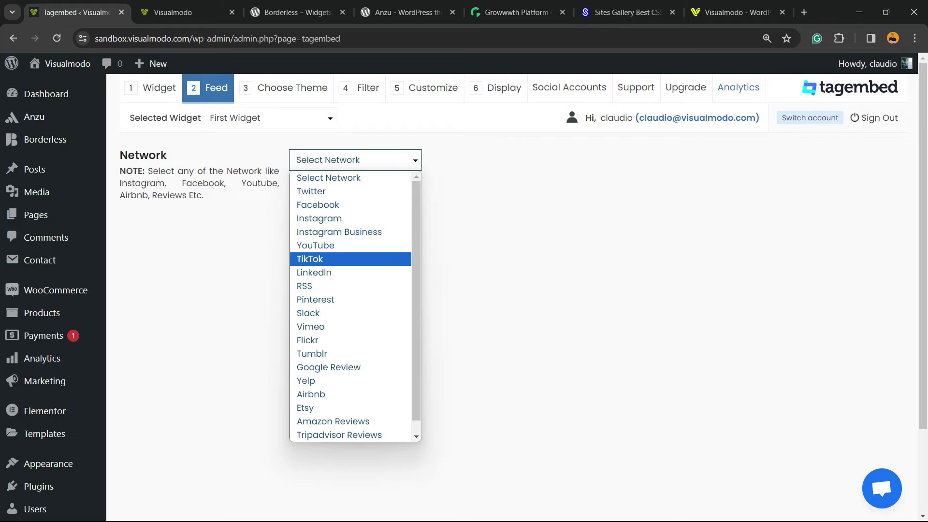
{"action": "left_click", "coordinate": [314, 272]}
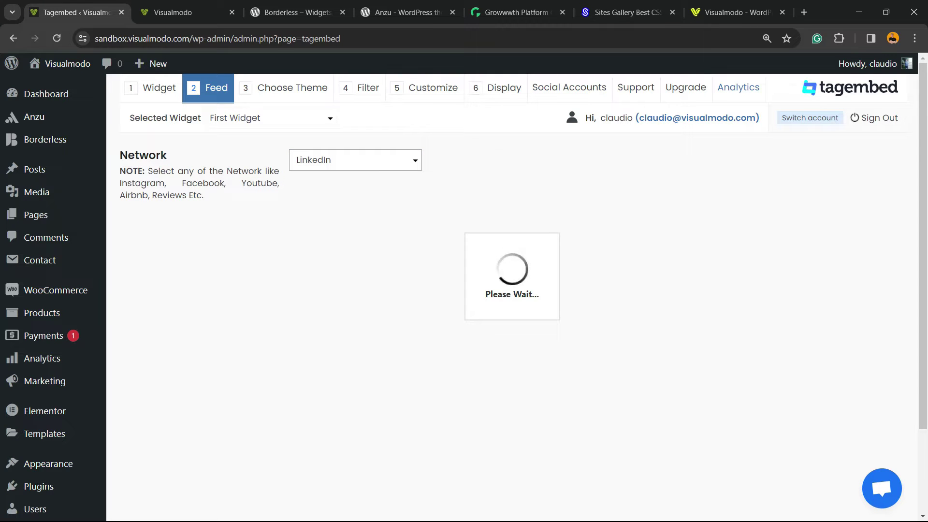
{"action": "left_click", "coordinate": [355, 235]}
{"action": "left_click", "coordinate": [314, 266]}
{"action": "key", "text": "ctrl+v"}
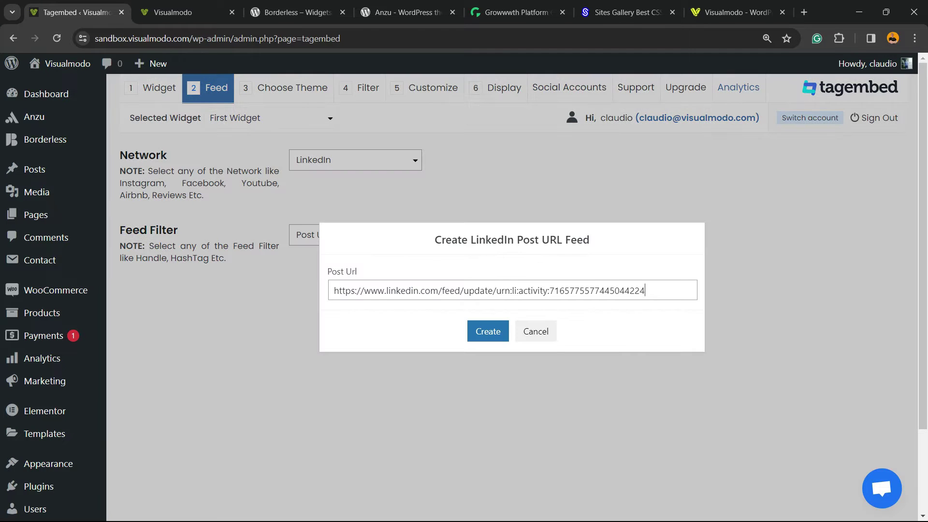
{"action": "key", "text": "Return"}
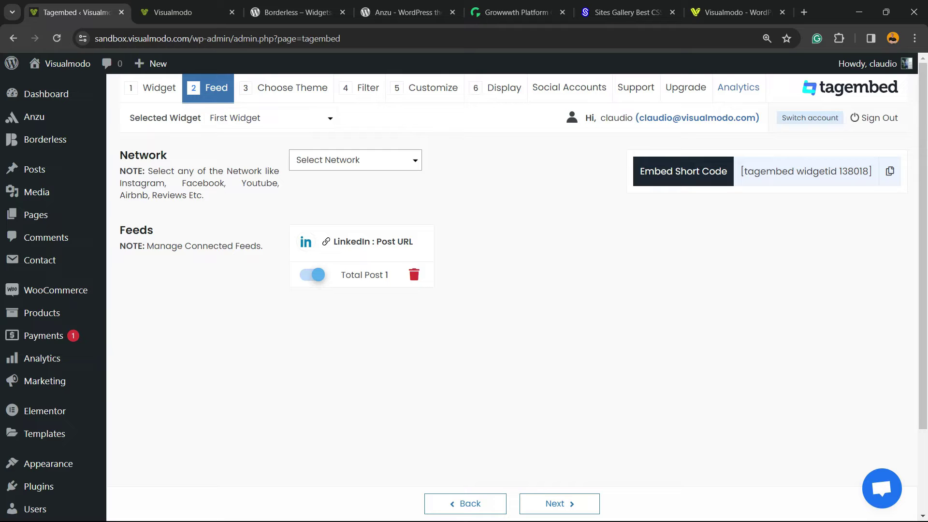
Choose LinkedIn as the network for First Widget and check which feed filters it offers.
{"action": "left_click", "coordinate": [355, 159]}
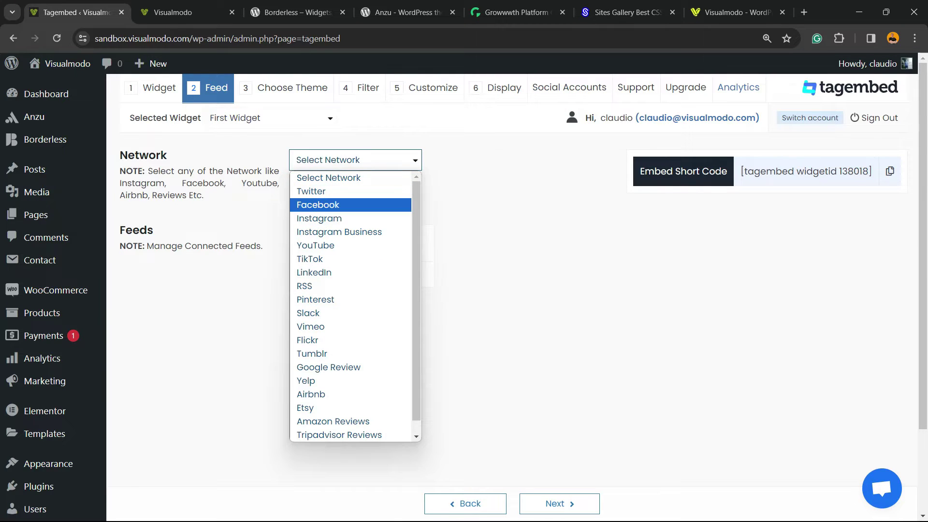
{"action": "left_click", "coordinate": [314, 272]}
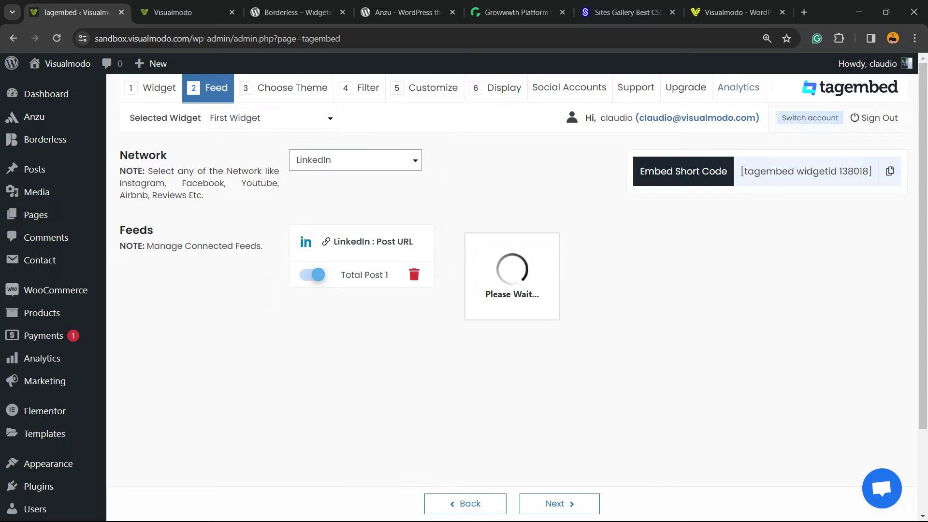
{"action": "left_click", "coordinate": [355, 235]}
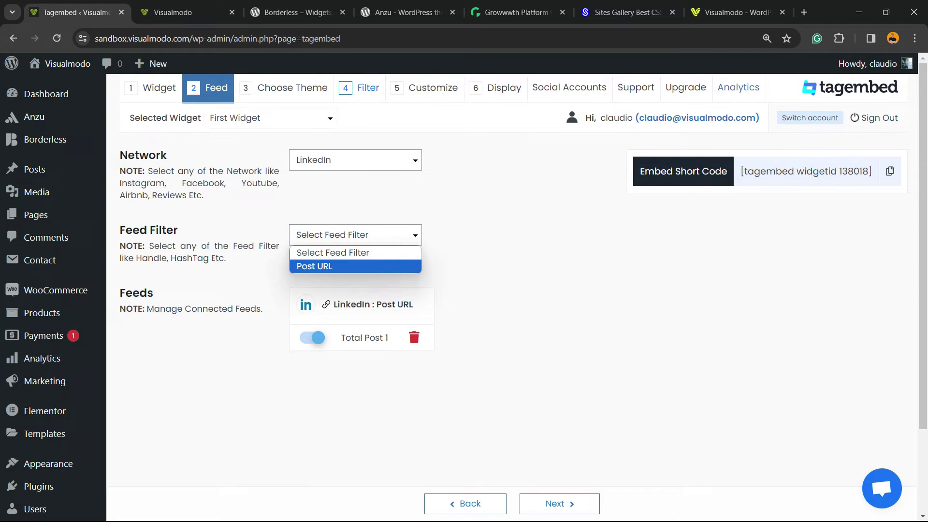
Review the imported LinkedIn post in the Filter stage and mark it as selected.
{"action": "left_click", "coordinate": [362, 87]}
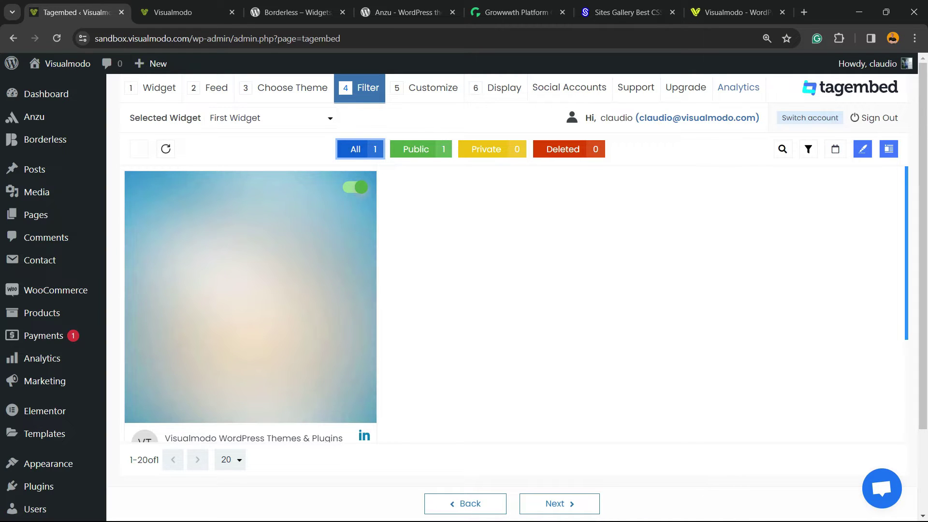
{"action": "scroll", "coordinate": [250, 304], "scroll_direction": "down", "scroll_amount": 4}
{"action": "scroll", "coordinate": [250, 299], "scroll_direction": "down", "scroll_amount": 2}
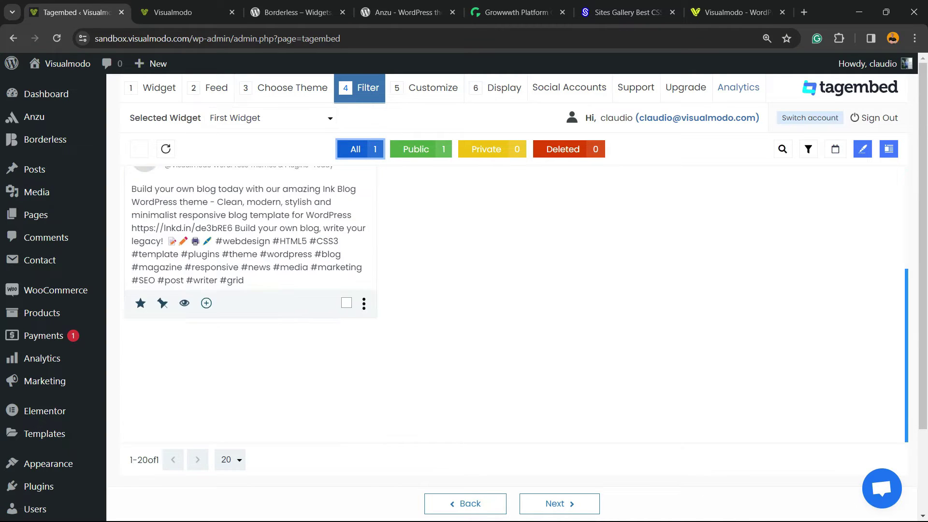
{"action": "left_click", "coordinate": [346, 303]}
{"action": "scroll", "coordinate": [250, 303], "scroll_direction": "up", "scroll_amount": 4}
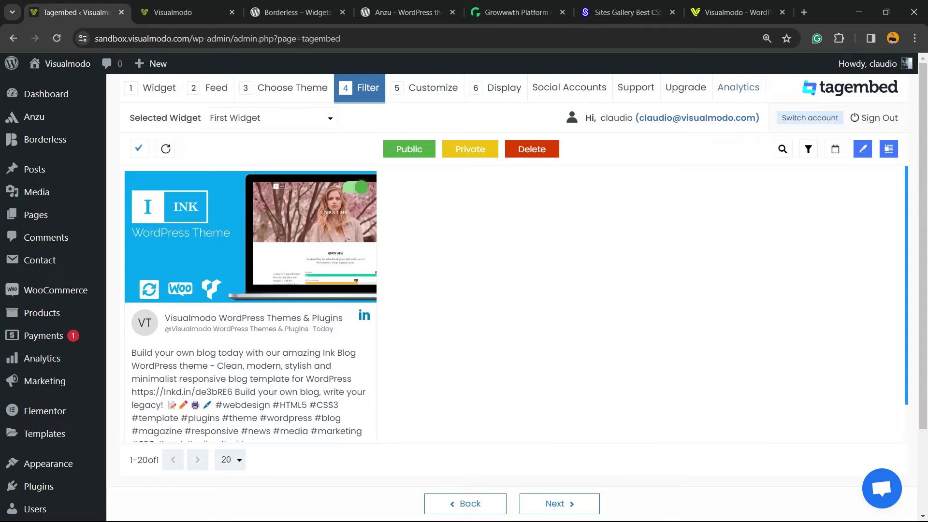
{"action": "scroll", "coordinate": [251, 304], "scroll_direction": "down", "scroll_amount": 1}
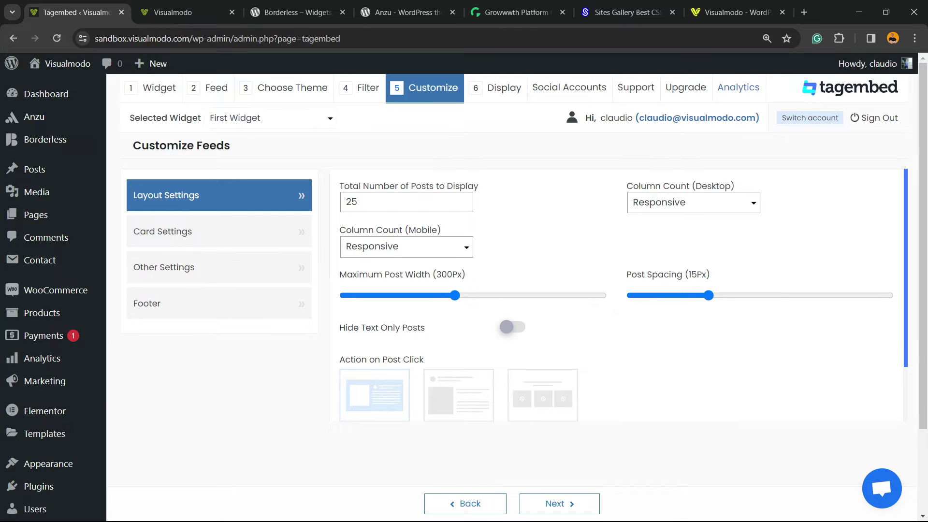
Review the layout, card, custom CSS and footer settings in the Customize stage, including the column count and font family options.
{"action": "left_click", "coordinate": [692, 202]}
{"action": "left_click", "coordinate": [693, 202]}
{"action": "scroll", "coordinate": [512, 295], "scroll_direction": "down", "scroll_amount": 2}
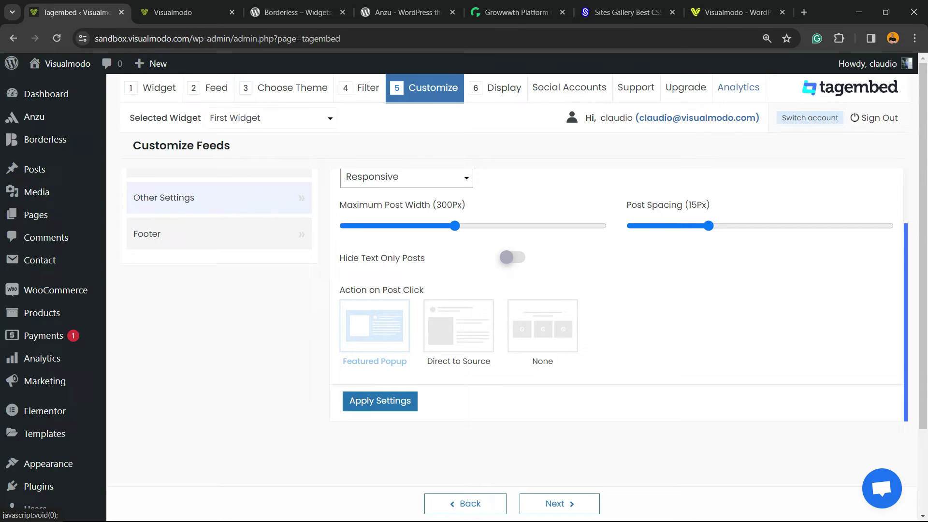
{"action": "scroll", "coordinate": [218, 198], "scroll_direction": "up", "scroll_amount": 2}
{"action": "left_click", "coordinate": [194, 231]}
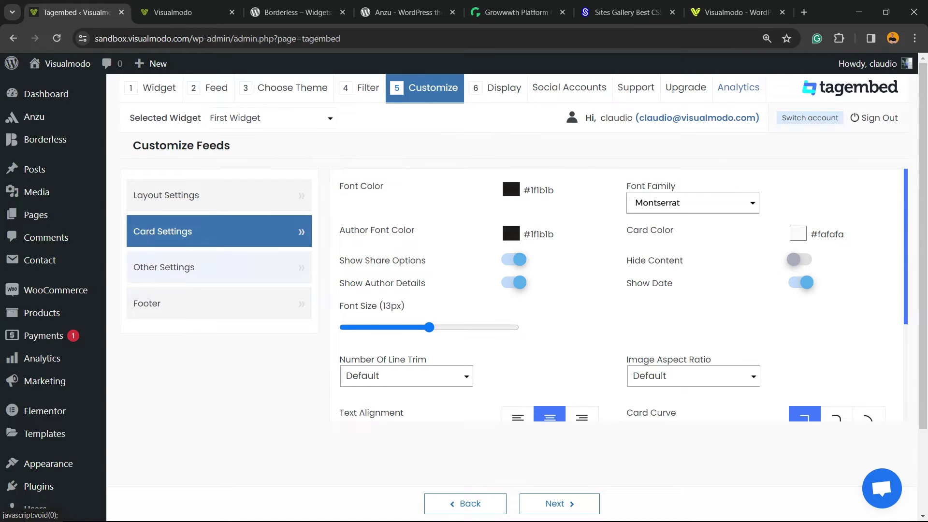
{"action": "scroll", "coordinate": [509, 170], "scroll_direction": "down", "scroll_amount": 2}
{"action": "scroll", "coordinate": [510, 170], "scroll_direction": "up", "scroll_amount": 2}
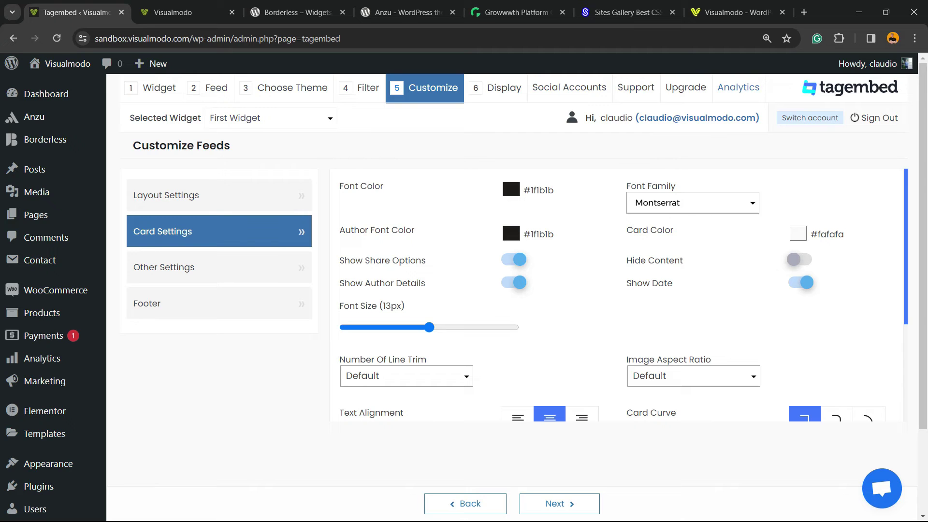
{"action": "left_click", "coordinate": [692, 203]}
{"action": "left_click", "coordinate": [164, 267]}
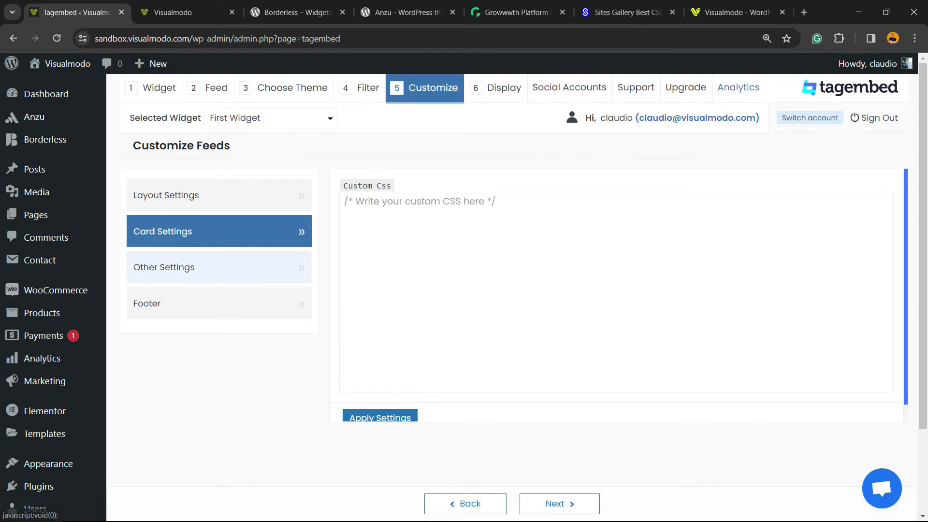
{"action": "left_click", "coordinate": [344, 201]}
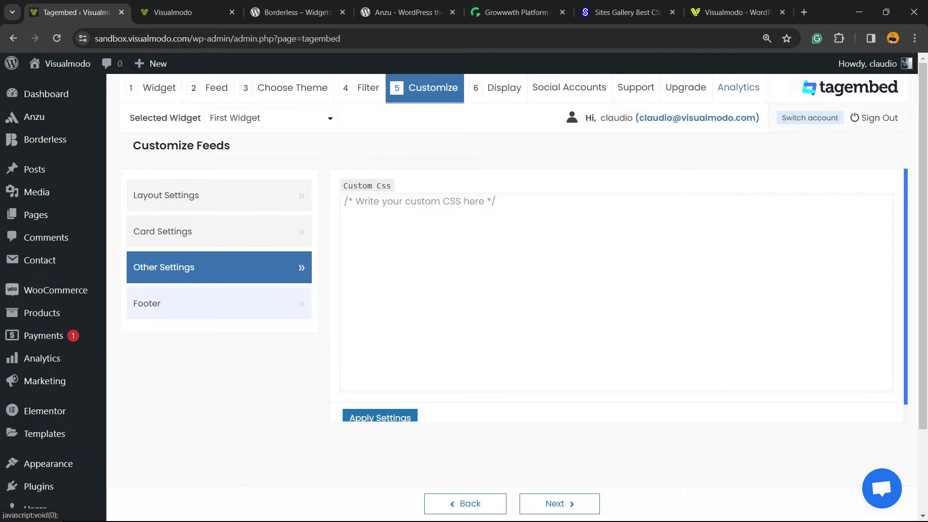
{"action": "left_click", "coordinate": [165, 303]}
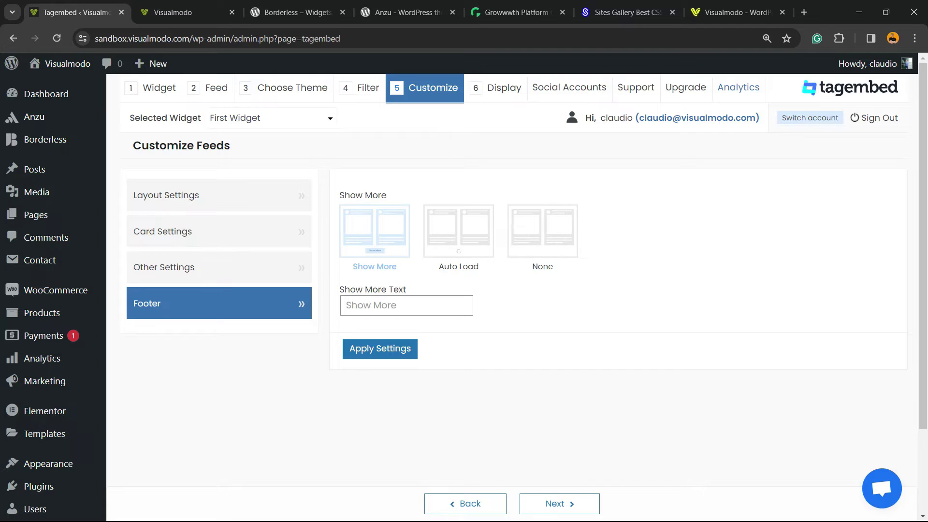
Preview the widget in the Display stage at tablet, mobile and desktop sizes and look over its embed code options.
{"action": "left_click", "coordinate": [495, 88]}
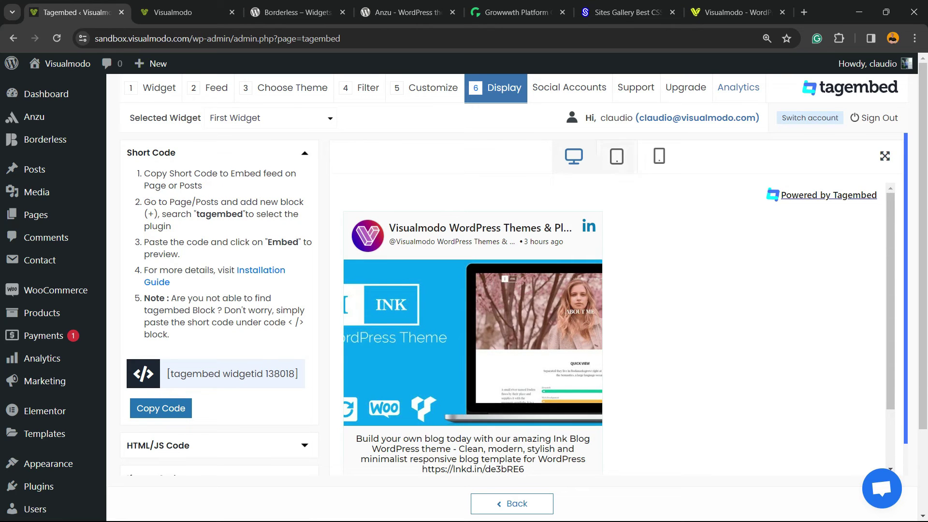
{"action": "left_click", "coordinate": [616, 156]}
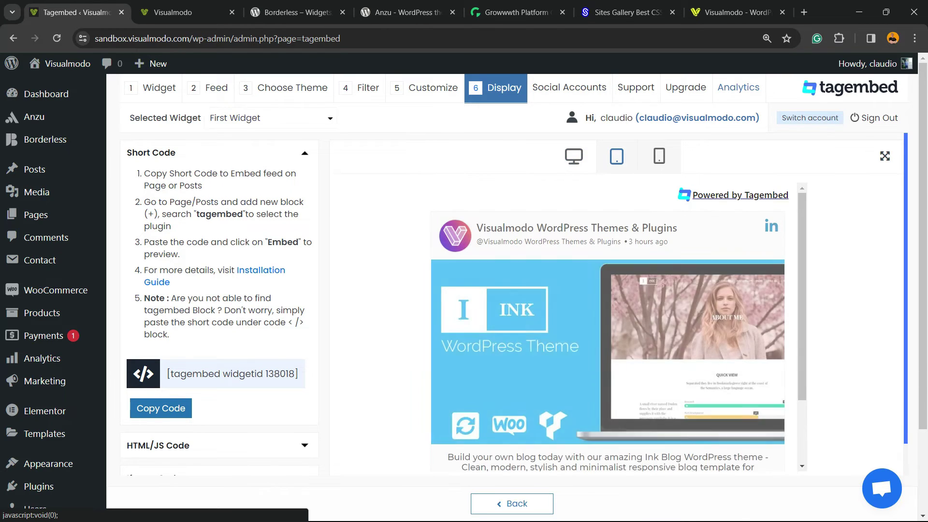
{"action": "left_click", "coordinate": [659, 156]}
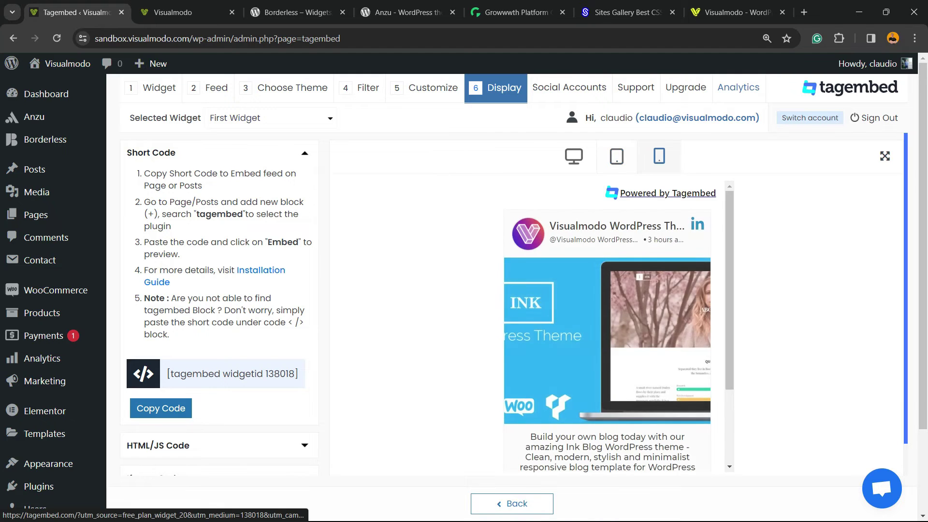
{"action": "left_click", "coordinate": [574, 156]}
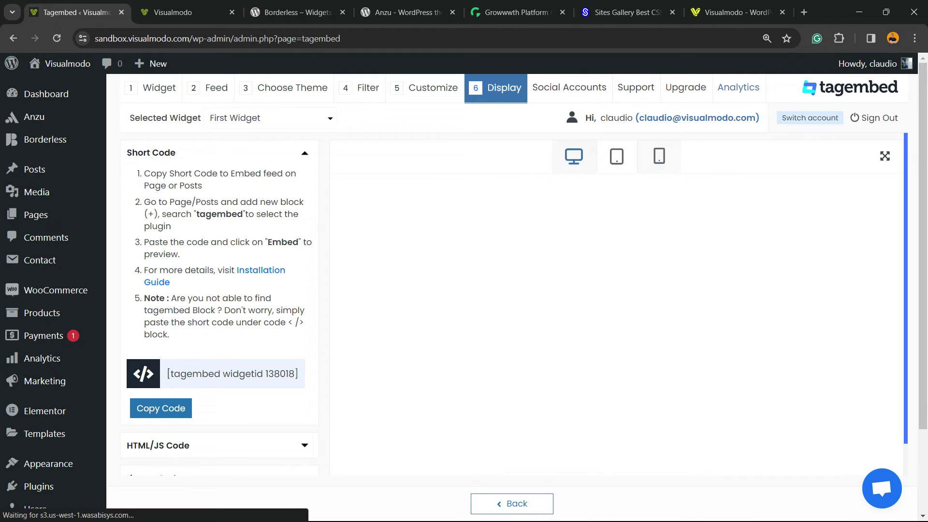
{"action": "scroll", "coordinate": [160, 373], "scroll_direction": "down", "scroll_amount": 1}
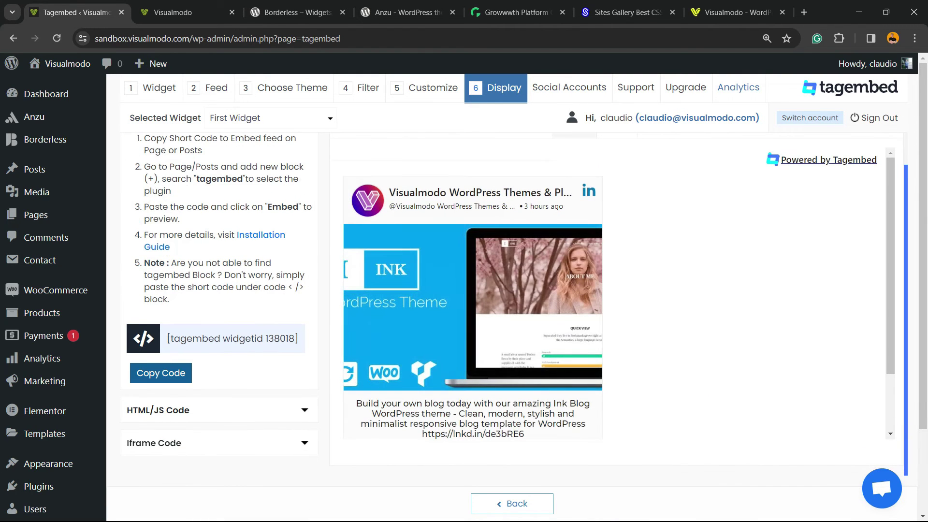
{"action": "scroll", "coordinate": [512, 305], "scroll_direction": "up", "scroll_amount": 1}
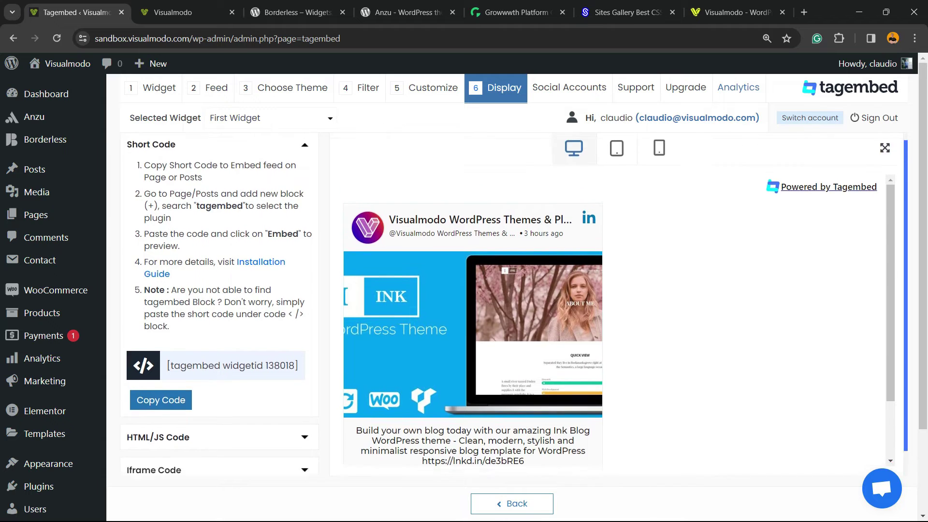
Copy the shortcode of First Widget and start a new WordPress page.
{"action": "left_click", "coordinate": [161, 408]}
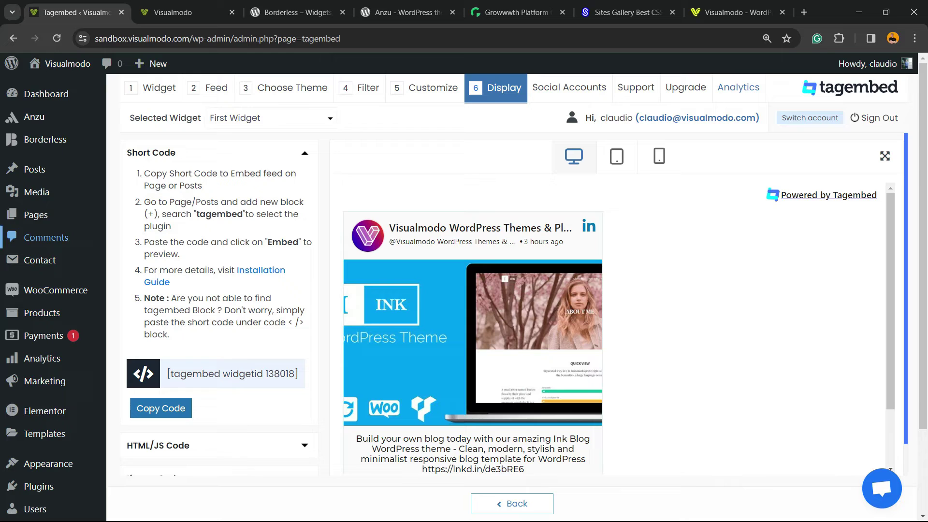
{"action": "mouse_move", "coordinate": [39, 215]}
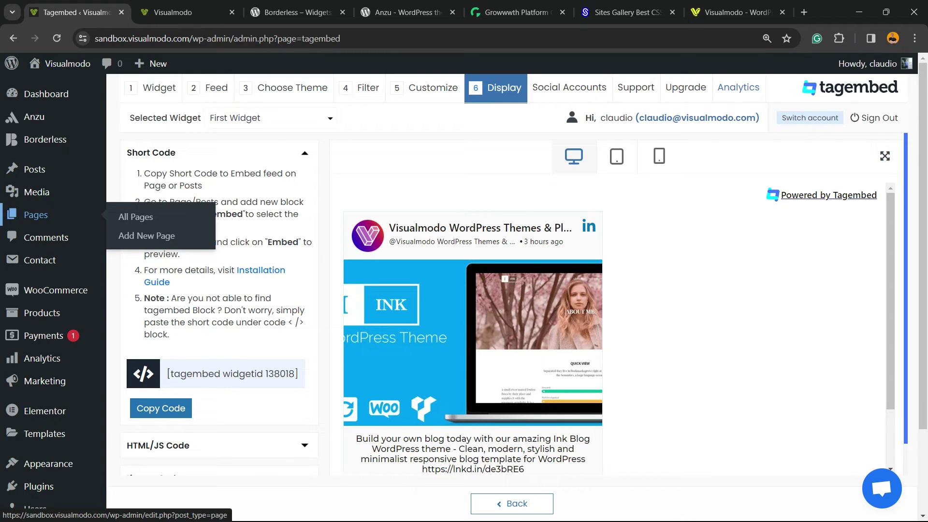
{"action": "left_click", "coordinate": [147, 236]}
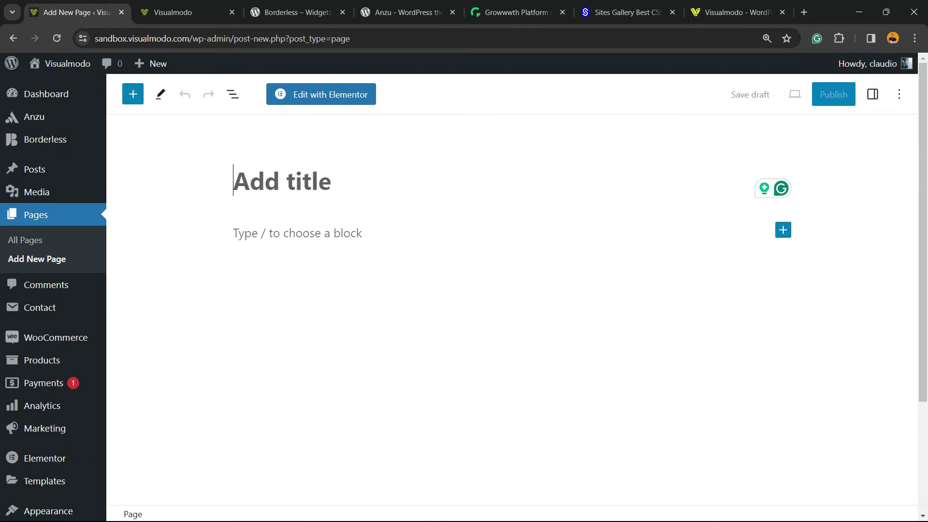
Find the Tagembed Widget block by searching for "tag" and add it to the new page.
{"action": "left_click", "coordinate": [783, 230]}
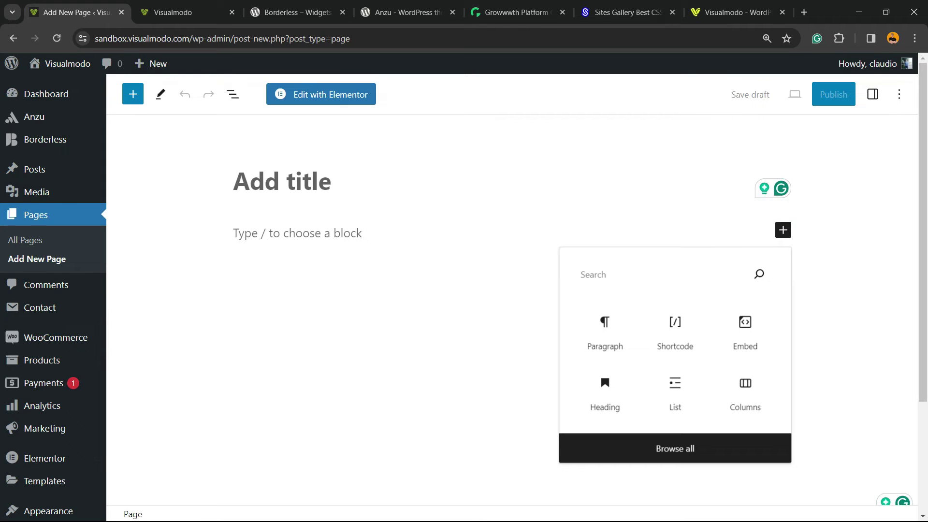
{"action": "type", "text": "tah"}
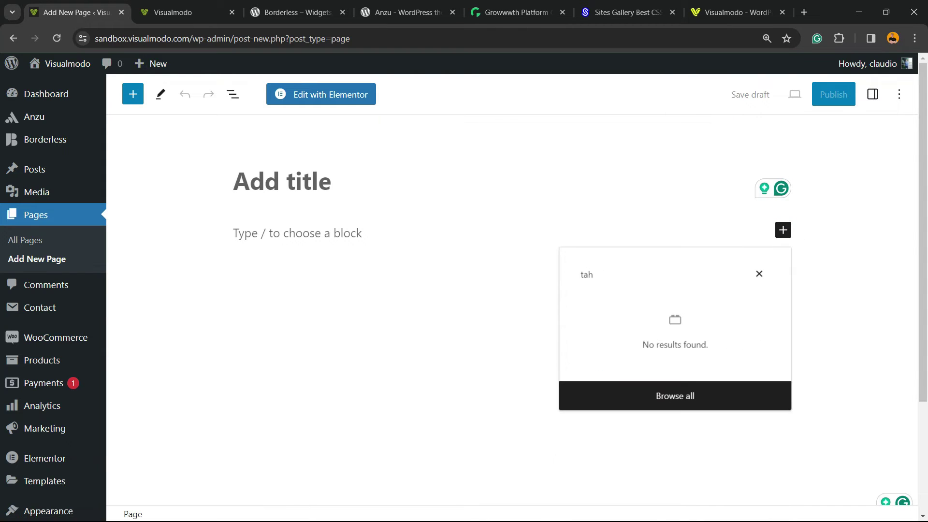
{"action": "key", "text": "BackSpace"}
{"action": "type", "text": "g"}
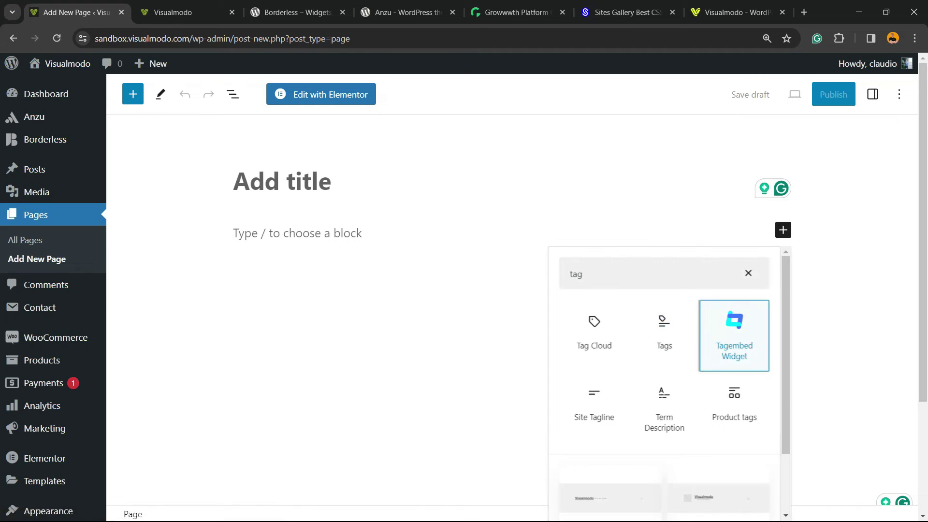
{"action": "left_click", "coordinate": [734, 333]}
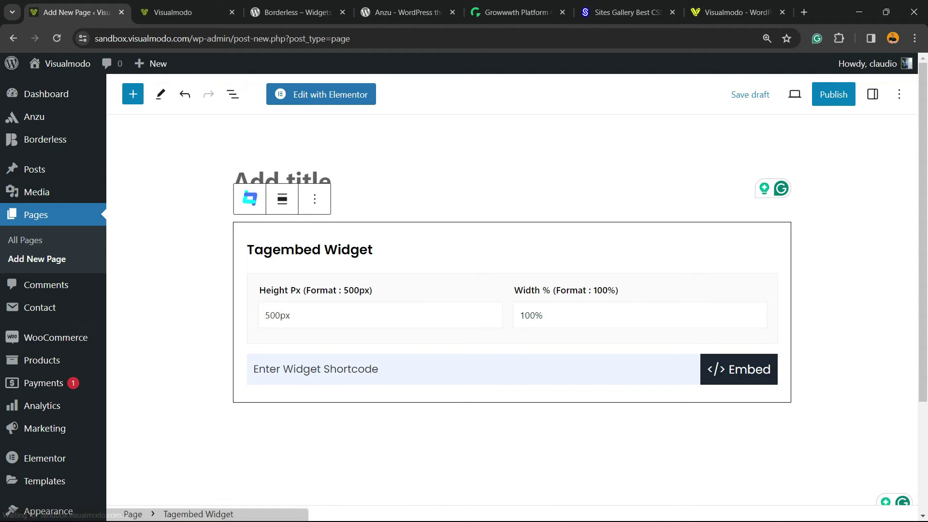
Embed the shortcode [tagembed widgetid 138018] in the Tagembed Widget block, keeping 500px height and 100% width.
{"action": "left_click", "coordinate": [543, 315]}
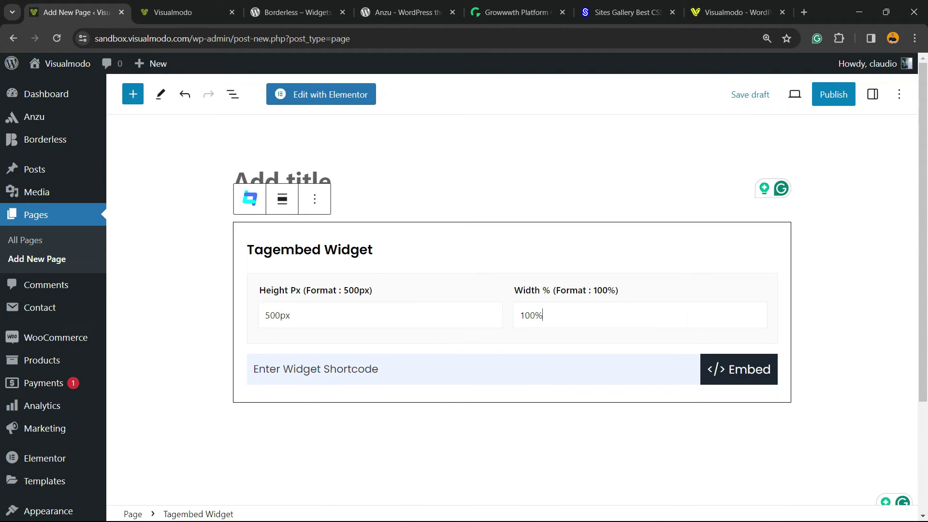
{"action": "left_click", "coordinate": [253, 369]}
{"action": "key", "text": "ctrl+v"}
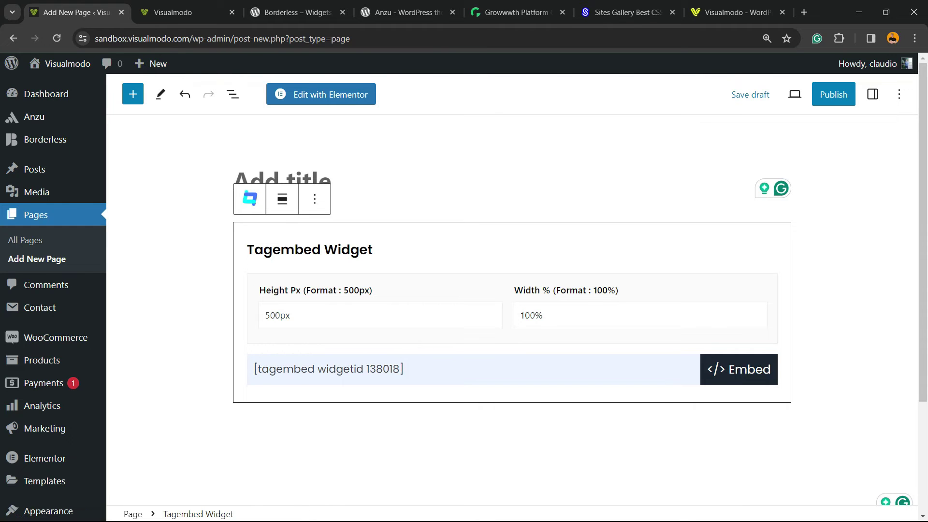
{"action": "key", "text": "Return"}
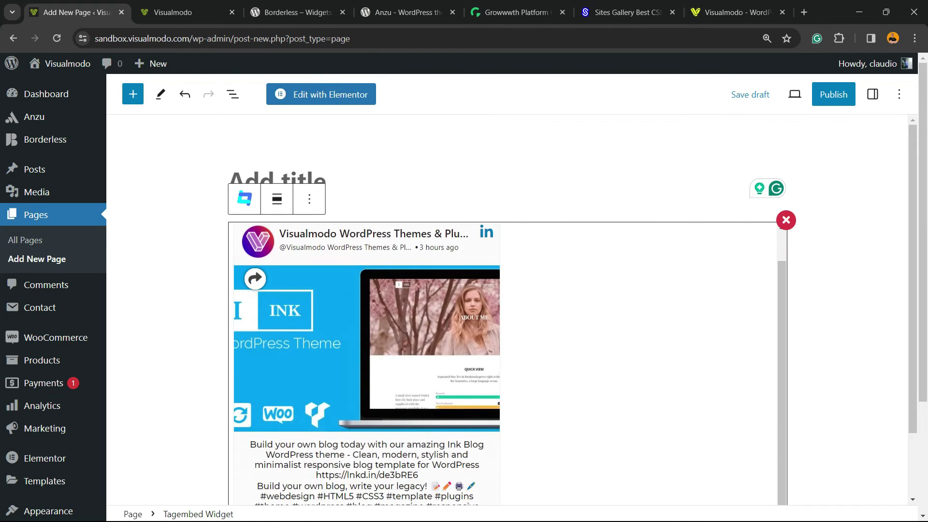
Check the embedded LinkedIn feed in the editor and publish the page without a title.
{"action": "scroll", "coordinate": [507, 365], "scroll_direction": "down", "scroll_amount": 5}
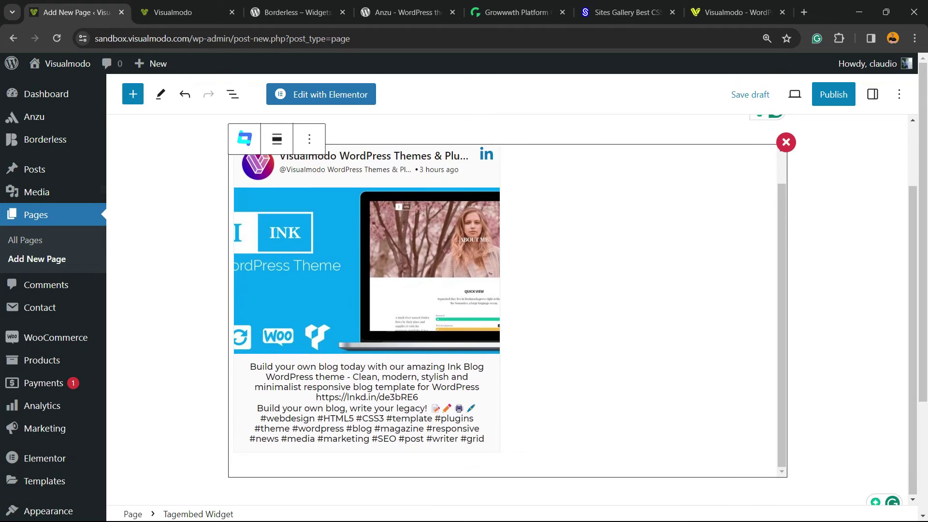
{"action": "scroll", "coordinate": [507, 365], "scroll_direction": "up", "scroll_amount": 1}
{"action": "scroll", "coordinate": [507, 314], "scroll_direction": "up", "scroll_amount": 2}
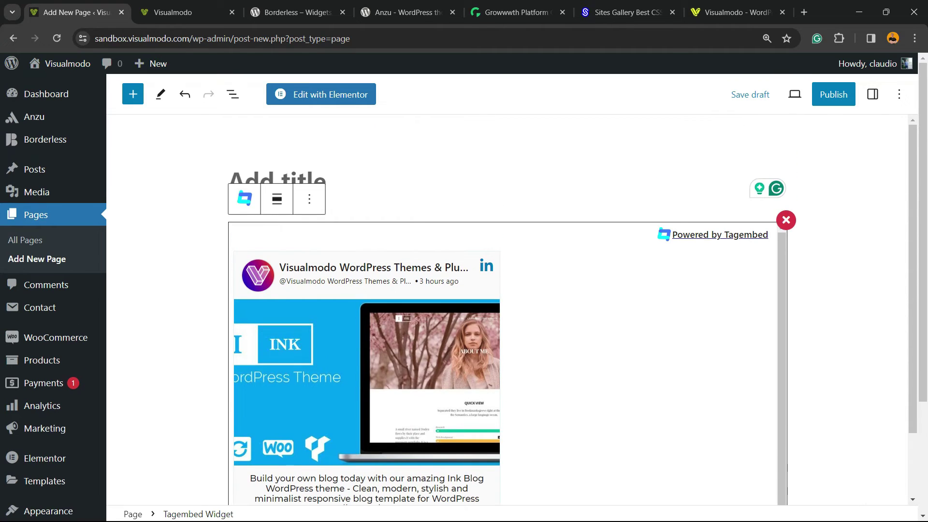
{"action": "left_click", "coordinate": [833, 95]}
{"action": "left_click", "coordinate": [779, 94]}
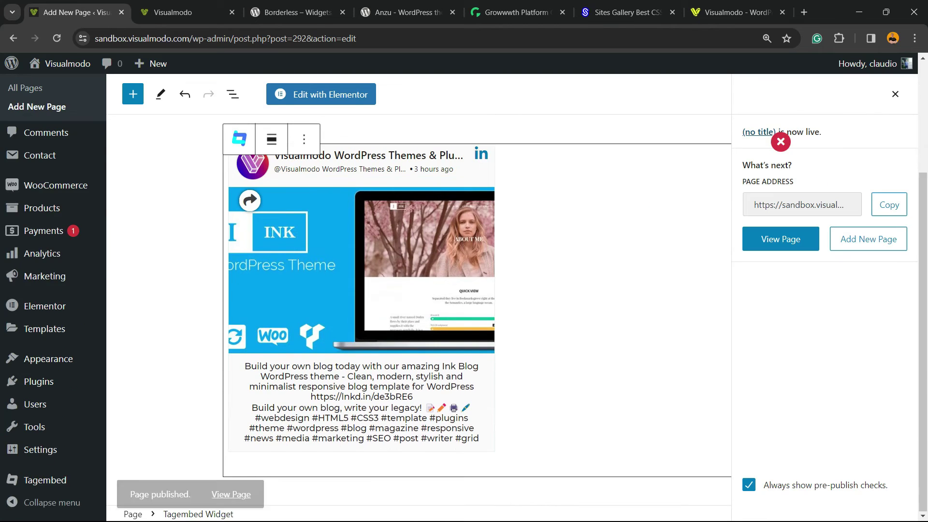
Open the published page in a new browser tab to view the embedded feed.
{"action": "right_click", "coordinate": [223, 481]}
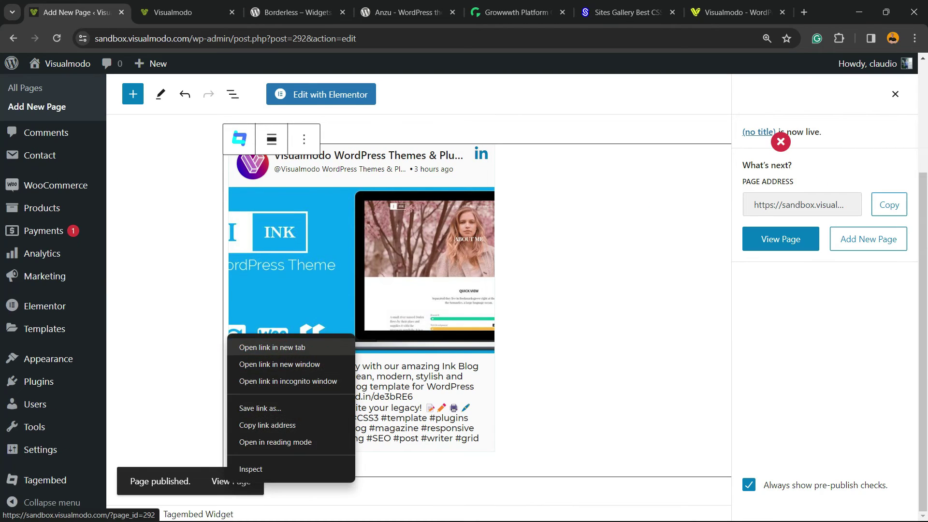
{"action": "left_click", "coordinate": [251, 341]}
{"action": "left_click", "coordinate": [159, 12]}
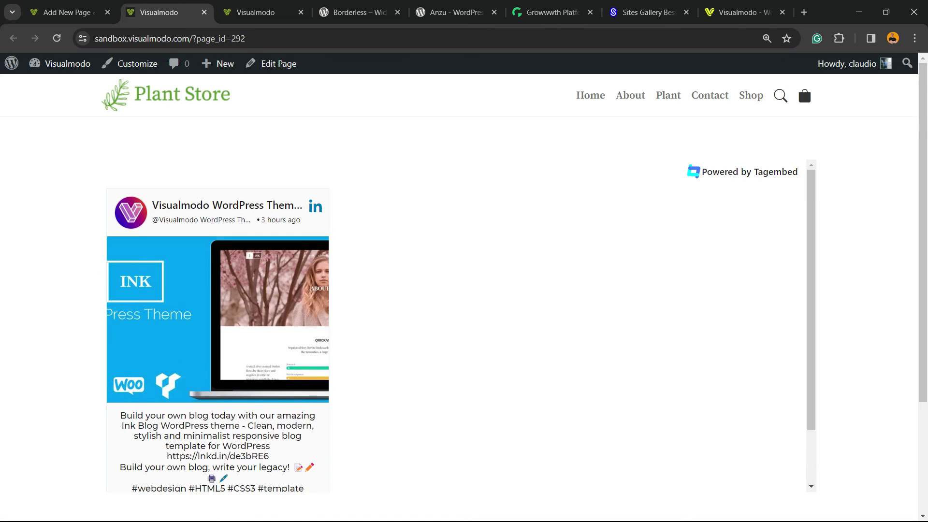
Inspect the "Powered by Tagembed" label on the published page in the browser's developer tools.
{"action": "right_click", "coordinate": [727, 172]}
{"action": "key", "text": "Escape"}
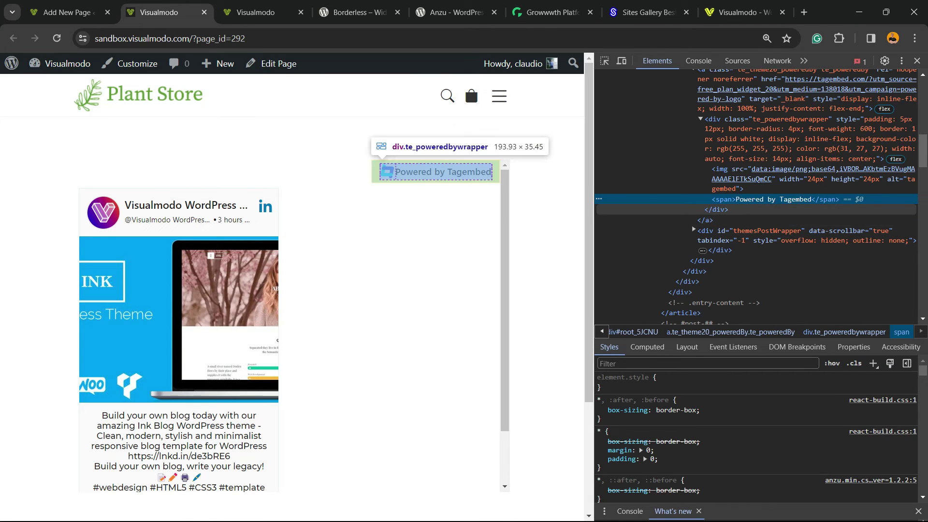
Hide the "Powered by Tagembed" label by adding display: none !important to the te_poweredbywrapper div's inline style, and close the developer tools.
{"action": "left_click", "coordinate": [716, 210]}
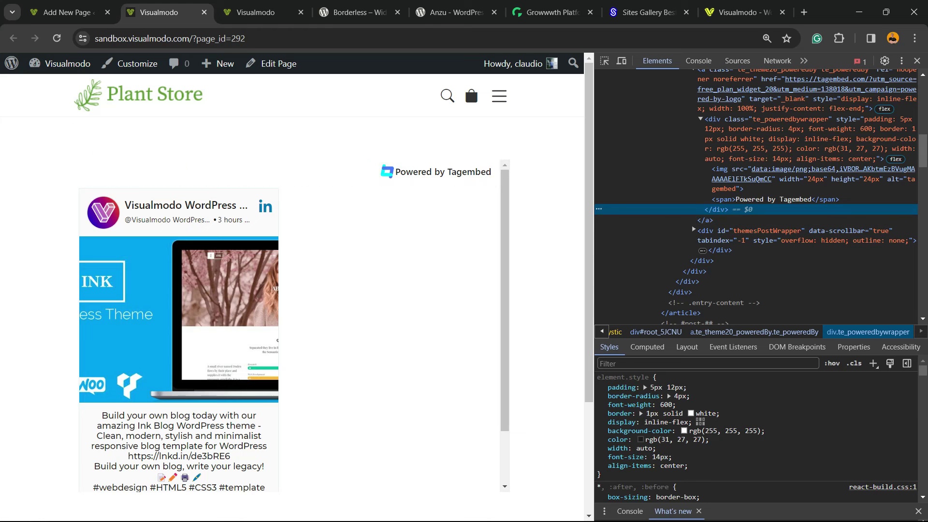
{"action": "left_click", "coordinate": [655, 378]}
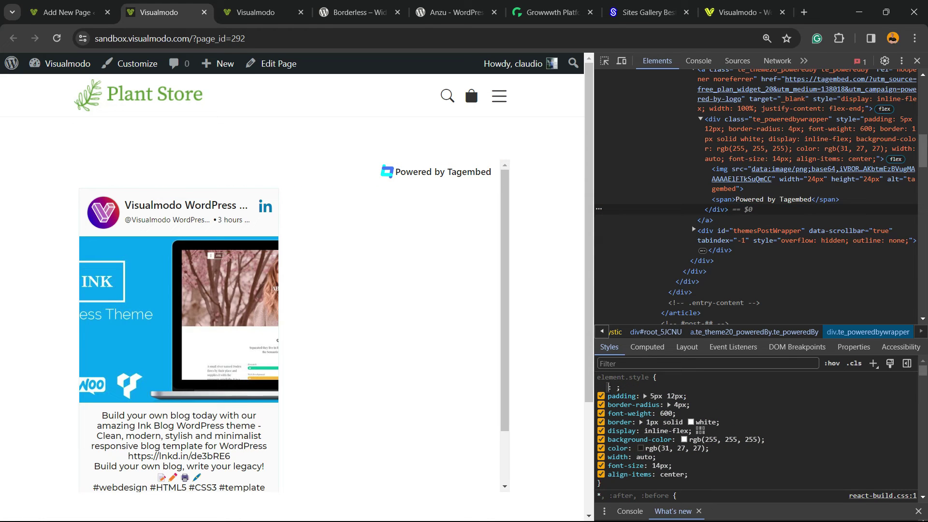
{"action": "type", "text": "isplay"}
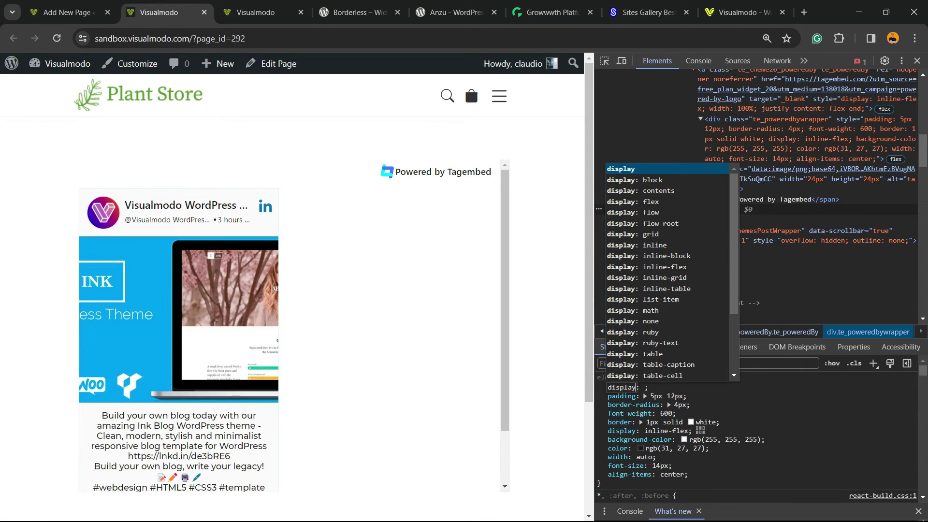
{"action": "key", "text": "Tab"}
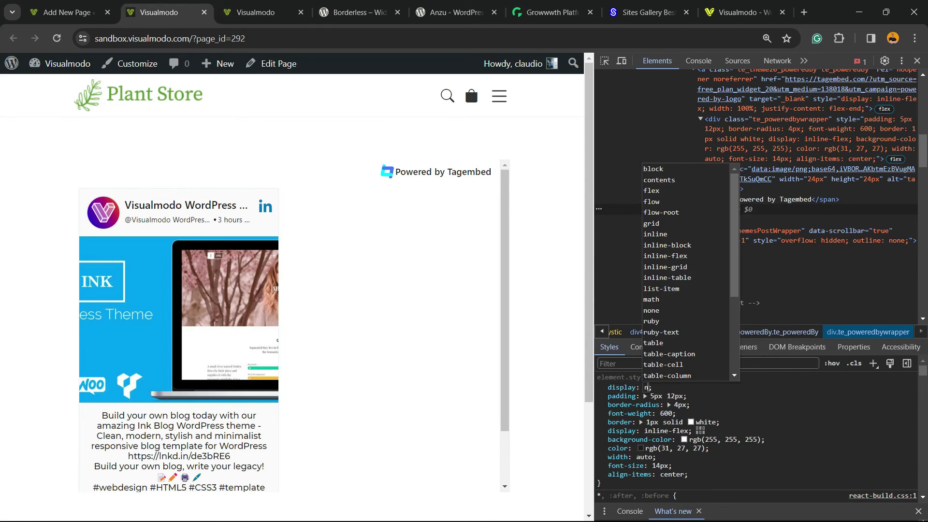
{"action": "type", "text": "none"}
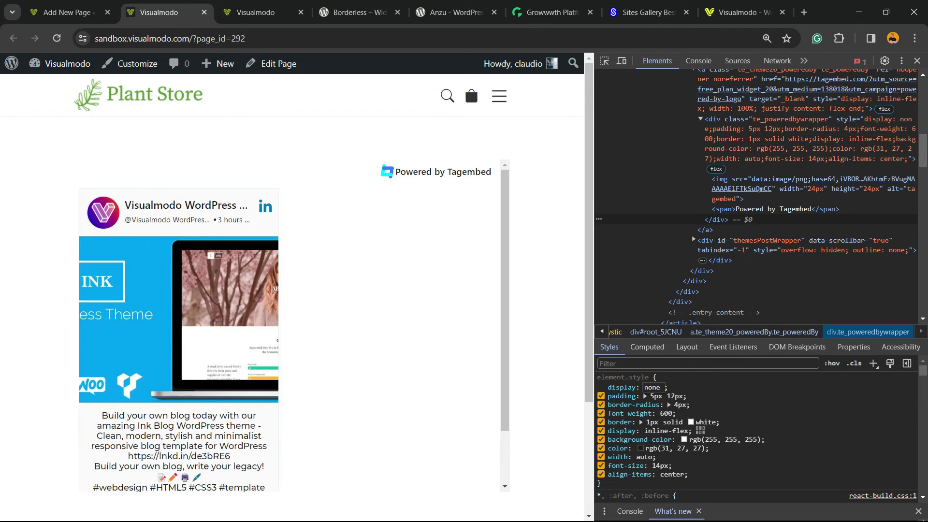
{"action": "type", "text": " !im"}
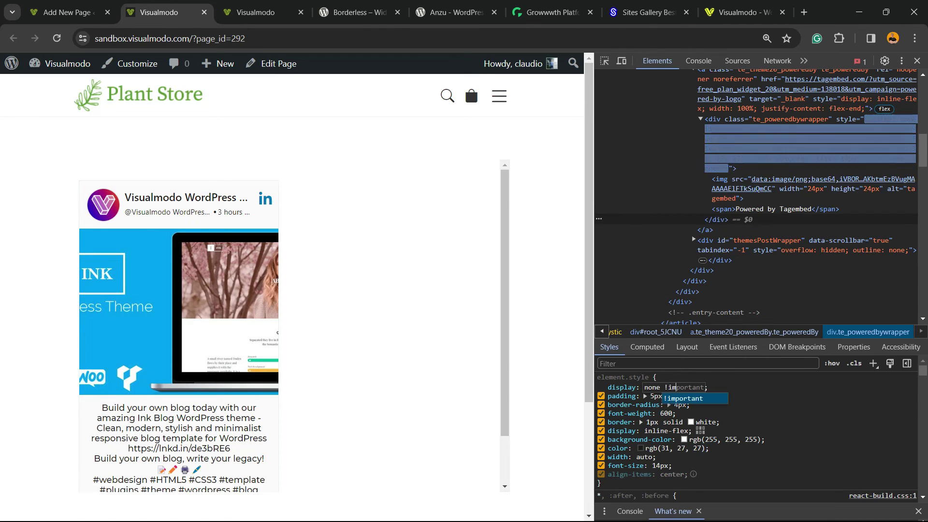
{"action": "type", "text": "port"}
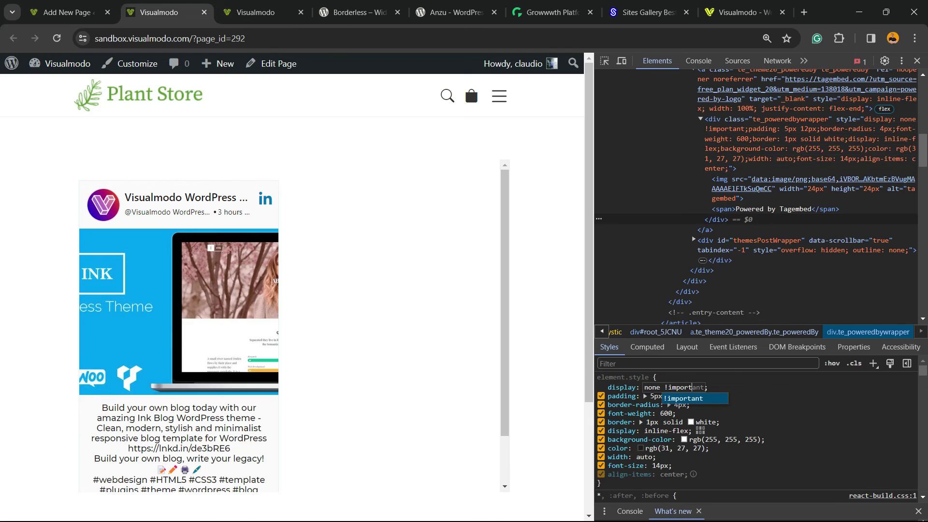
{"action": "key", "text": "Tab"}
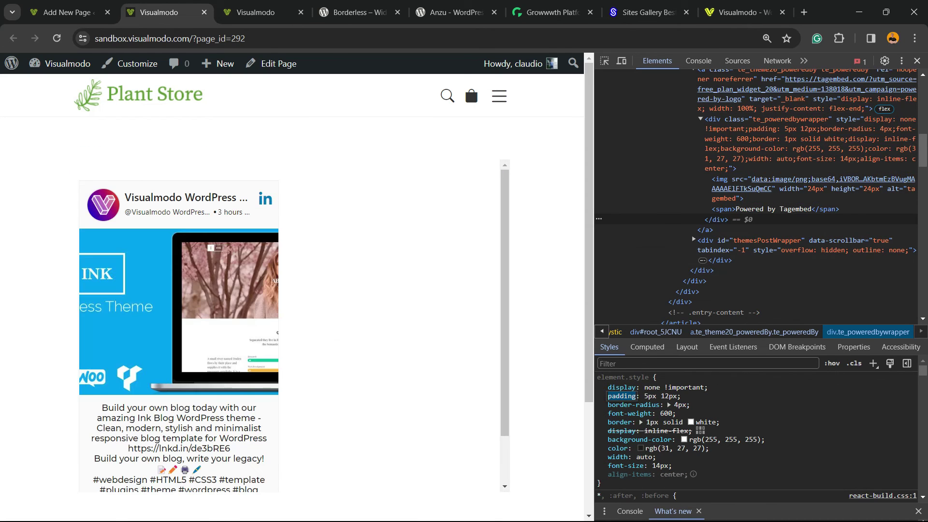
{"action": "key", "text": "F12"}
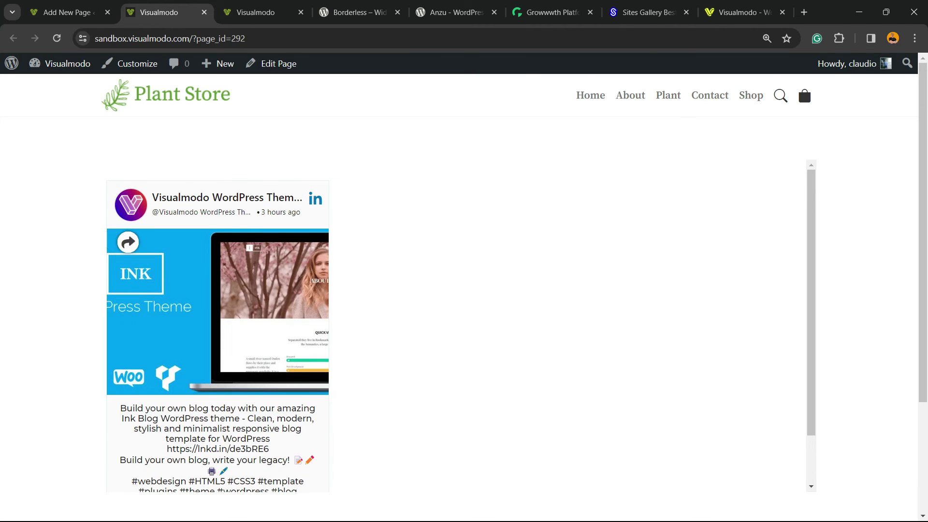
Preview the embedded LinkedIn post in its popup, close it, and look through the feed on the published page.
{"action": "left_click", "coordinate": [217, 311]}
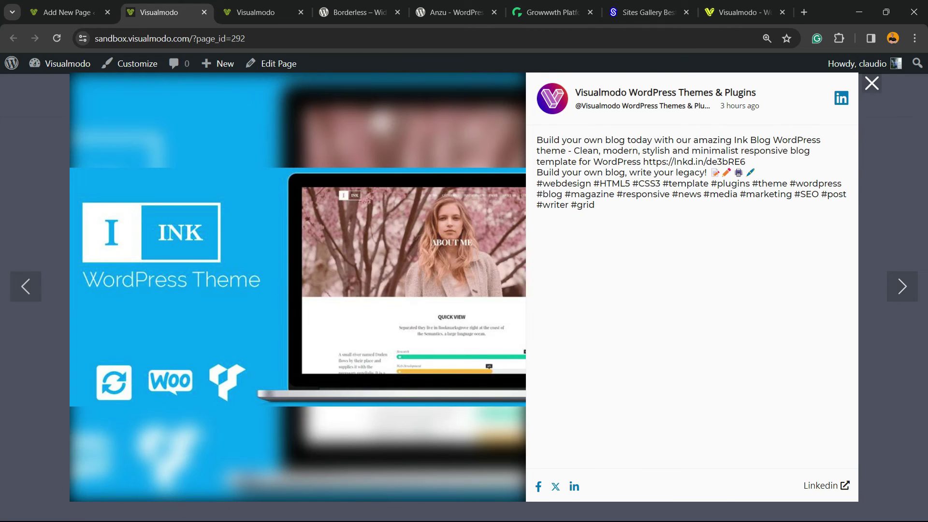
{"action": "key", "text": "Escape"}
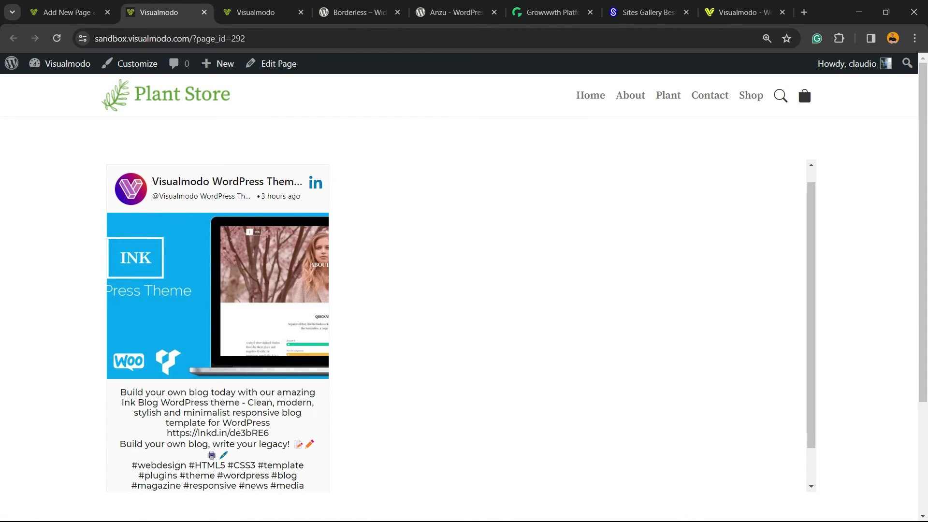
{"action": "scroll", "coordinate": [218, 324], "scroll_direction": "down", "scroll_amount": 1}
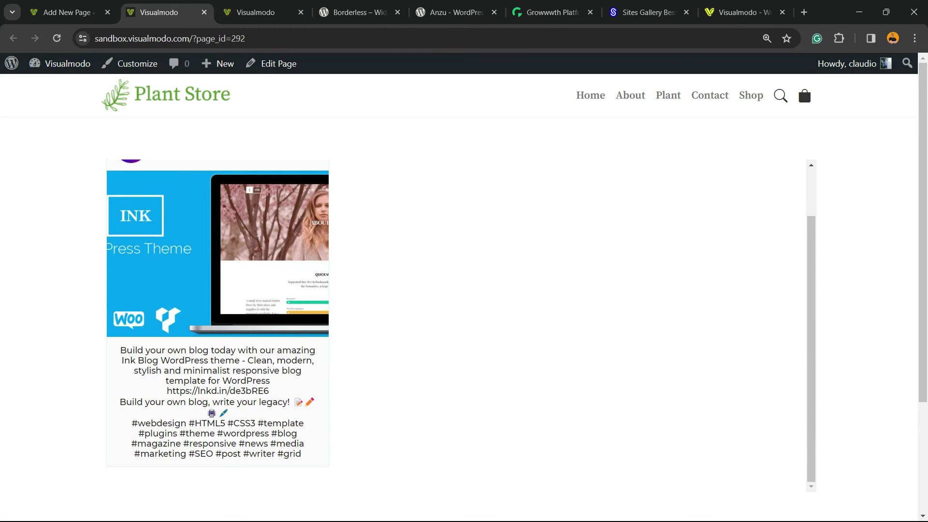
{"action": "scroll", "coordinate": [218, 324], "scroll_direction": "up", "scroll_amount": 1}
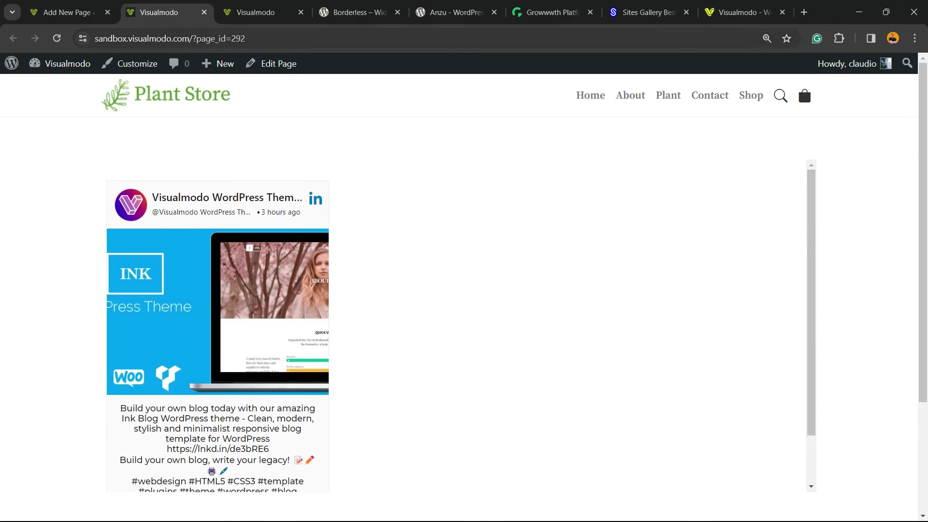
Switch to the open Borderless plugin page on WordPress.org and highlight the plugin's title.
{"action": "key", "text": "ctrl+Tab"}
{"action": "key", "text": "ctrl+Tab"}
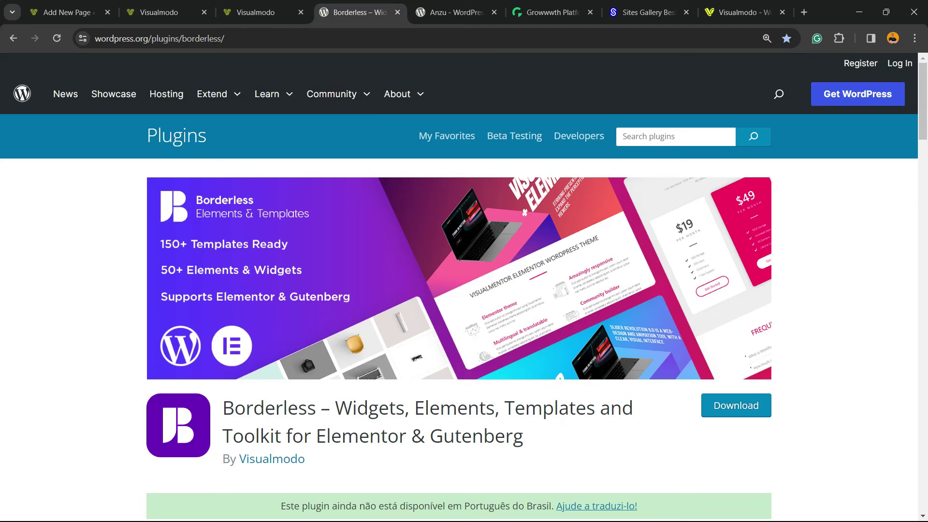
{"action": "triple_click", "coordinate": [427, 407]}
{"action": "triple_click", "coordinate": [269, 407]}
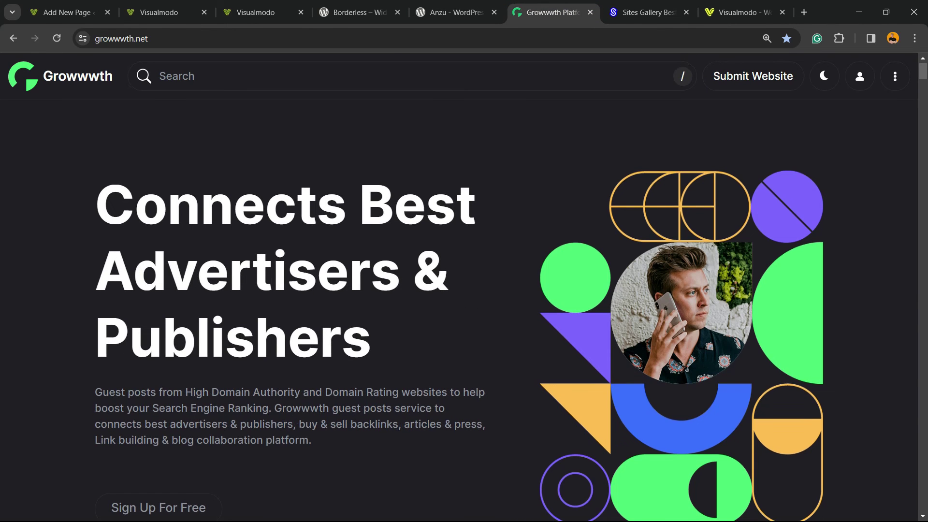
Browse the website listings on the Growwwth home page.
{"action": "scroll", "coordinate": [464, 309], "scroll_direction": "down", "scroll_amount": 10}
{"action": "scroll", "coordinate": [464, 309], "scroll_direction": "down", "scroll_amount": 15}
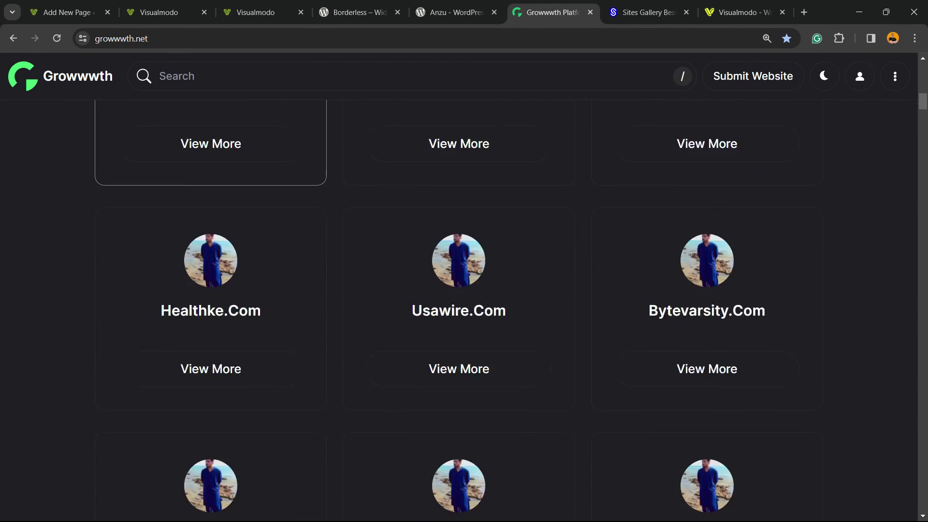
{"action": "scroll", "coordinate": [464, 309], "scroll_direction": "down", "scroll_amount": 10}
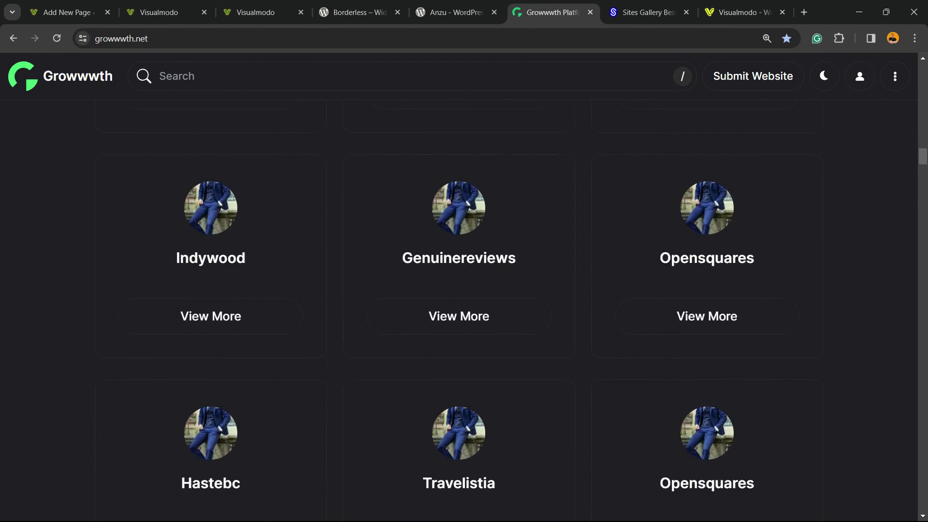
Switch to the open Sites Gallery page and browse its Site of the Day and showcased websites.
{"action": "left_click", "coordinate": [647, 13]}
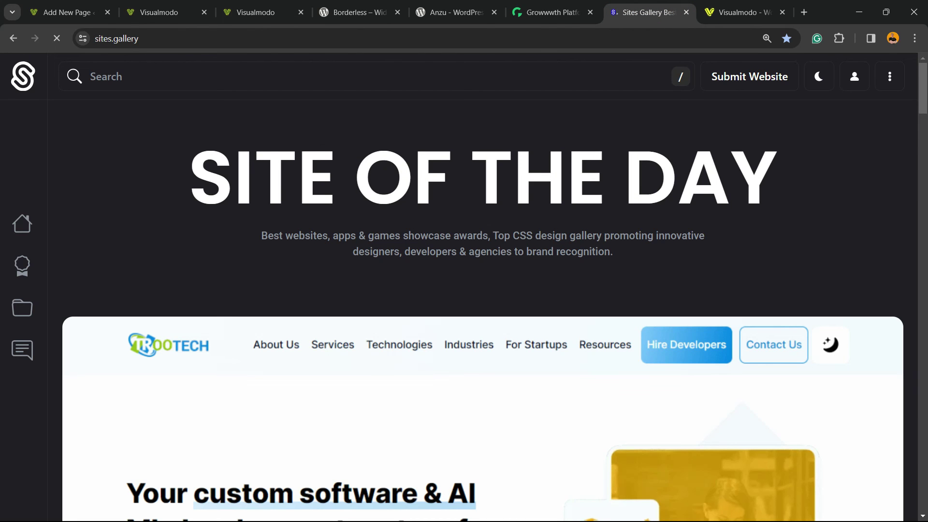
{"action": "scroll", "coordinate": [464, 309], "scroll_direction": "down", "scroll_amount": 20}
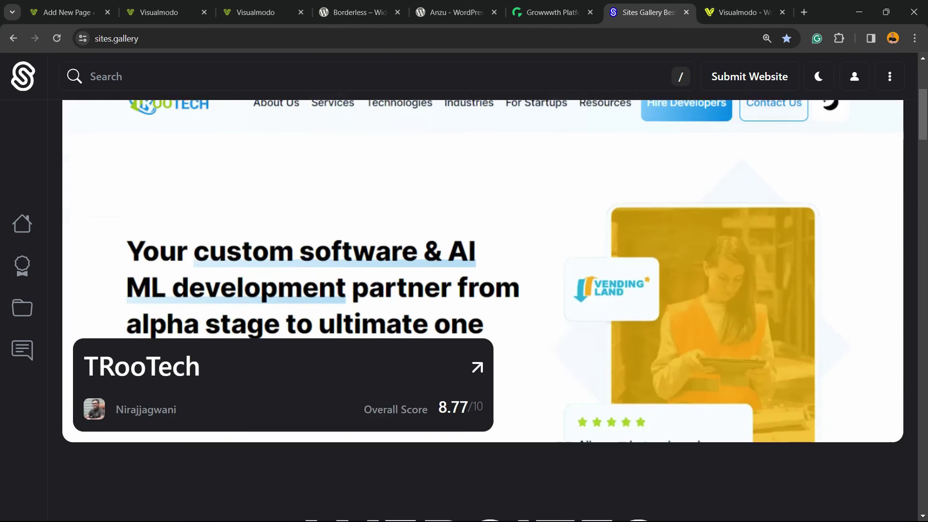
{"action": "scroll", "coordinate": [464, 309], "scroll_direction": "down", "scroll_amount": 20}
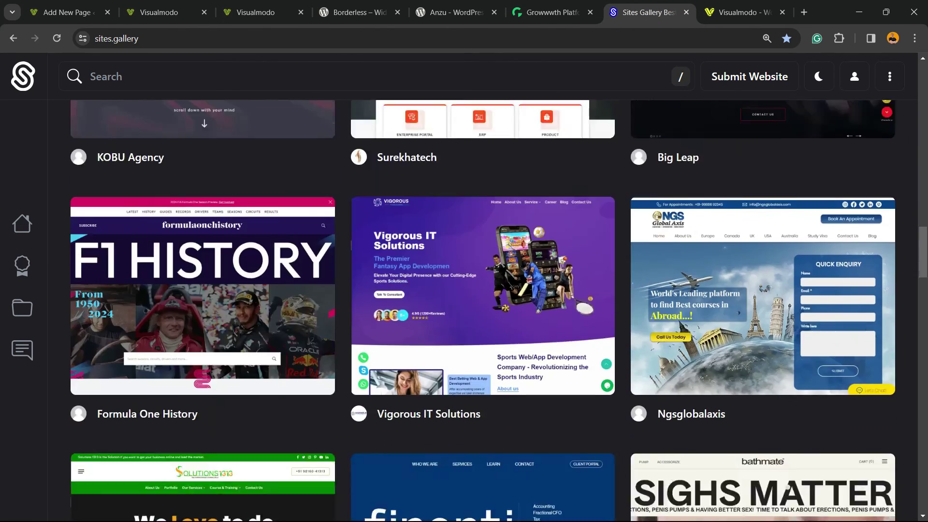
{"action": "scroll", "coordinate": [464, 309], "scroll_direction": "down", "scroll_amount": 20}
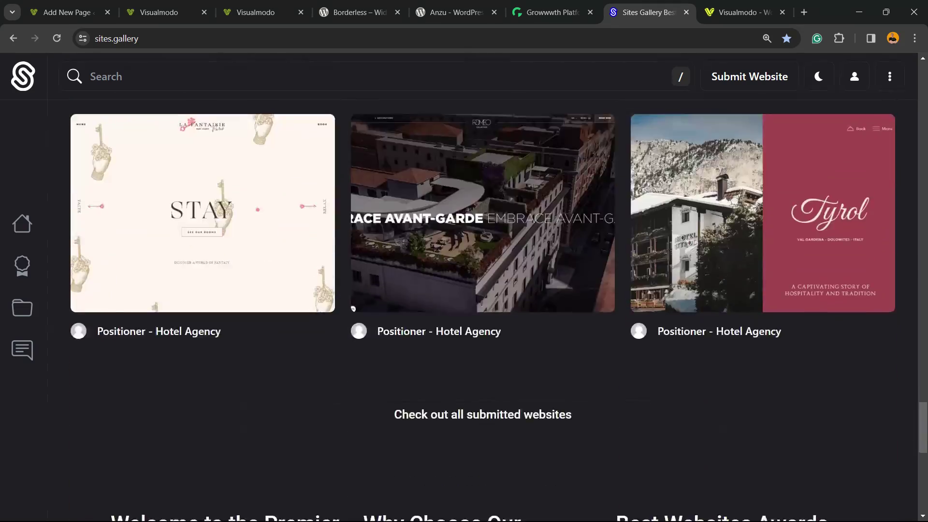
{"action": "scroll", "coordinate": [464, 309], "scroll_direction": "up", "scroll_amount": 20}
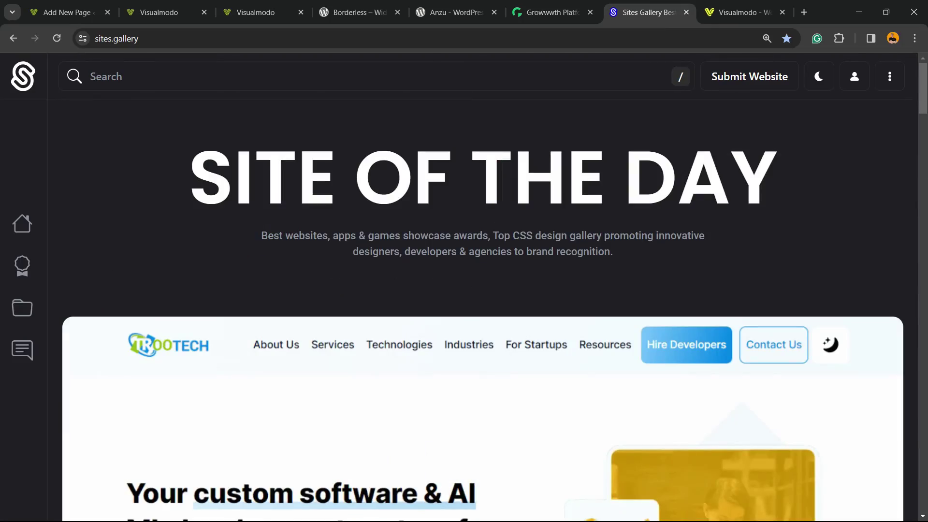
Open the Templates Library on the Visualmodo website and browse the starter templates.
{"action": "left_click", "coordinate": [740, 12]}
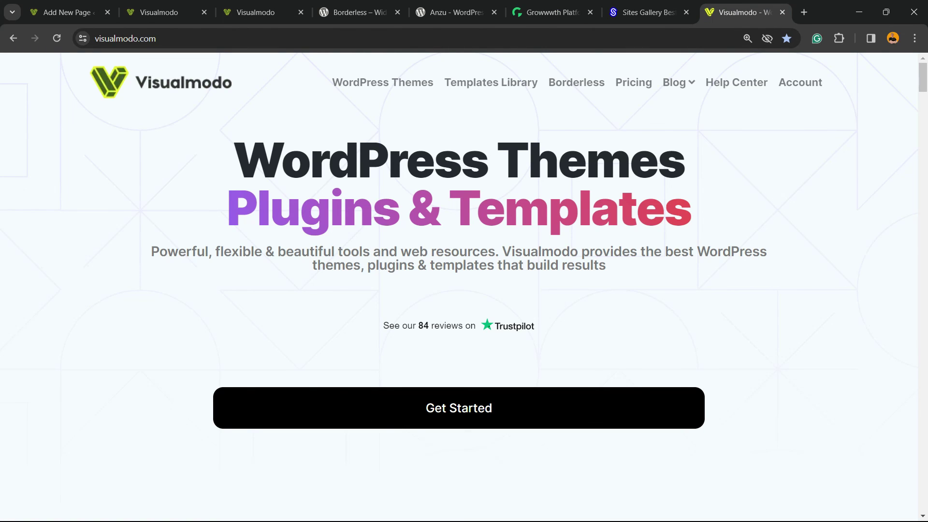
{"action": "left_click", "coordinate": [490, 83]}
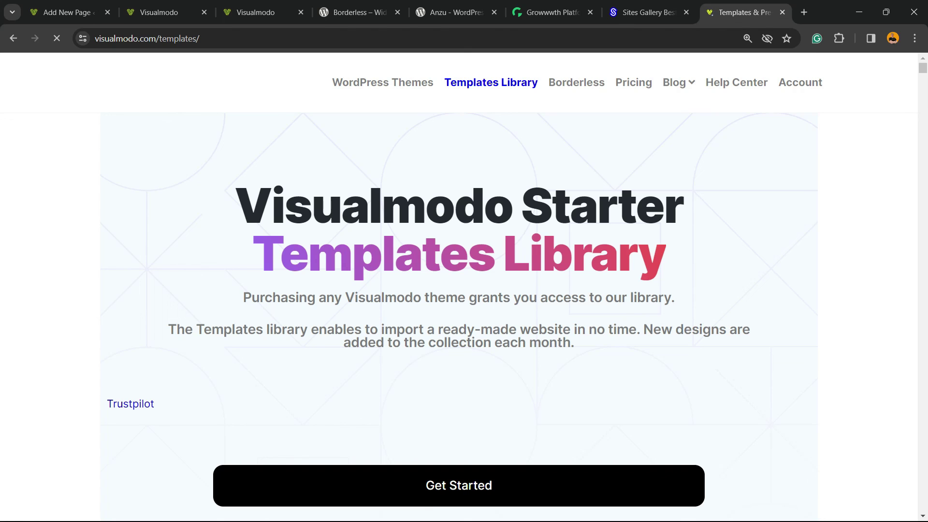
{"action": "scroll", "coordinate": [459, 290], "scroll_direction": "down", "scroll_amount": 2}
{"action": "scroll", "coordinate": [459, 314], "scroll_direction": "down", "scroll_amount": 3}
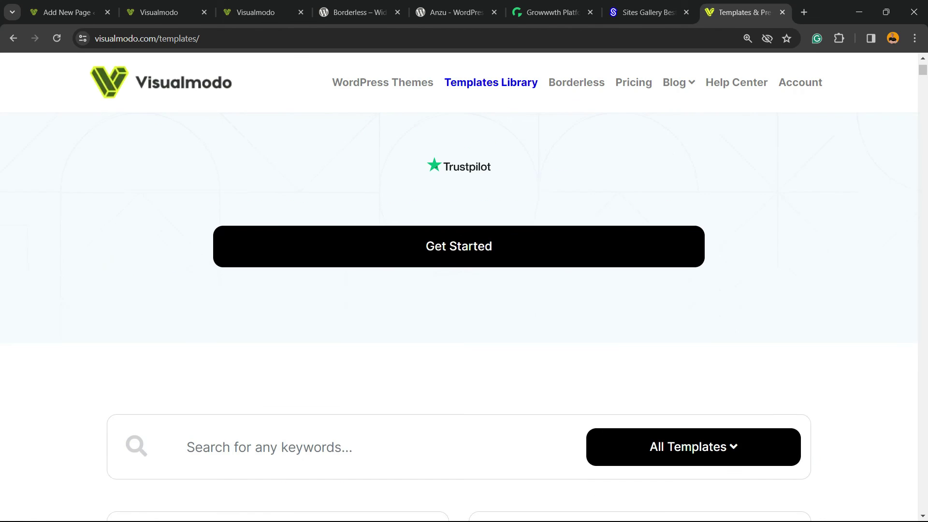
{"action": "scroll", "coordinate": [459, 314], "scroll_direction": "up", "scroll_amount": 5}
{"action": "scroll", "coordinate": [459, 314], "scroll_direction": "down", "scroll_amount": 8}
{"action": "scroll", "coordinate": [460, 290], "scroll_direction": "down", "scroll_amount": 18}
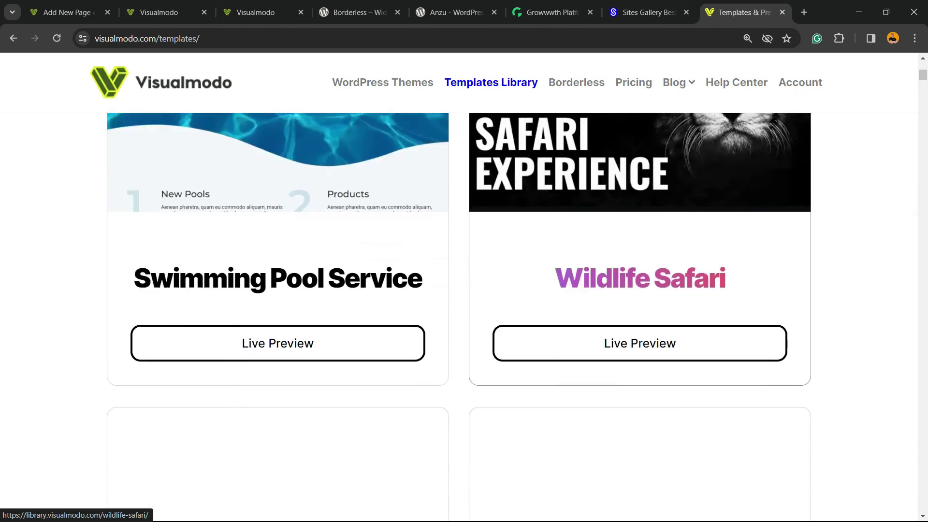
{"action": "scroll", "coordinate": [459, 290], "scroll_direction": "down", "scroll_amount": 20}
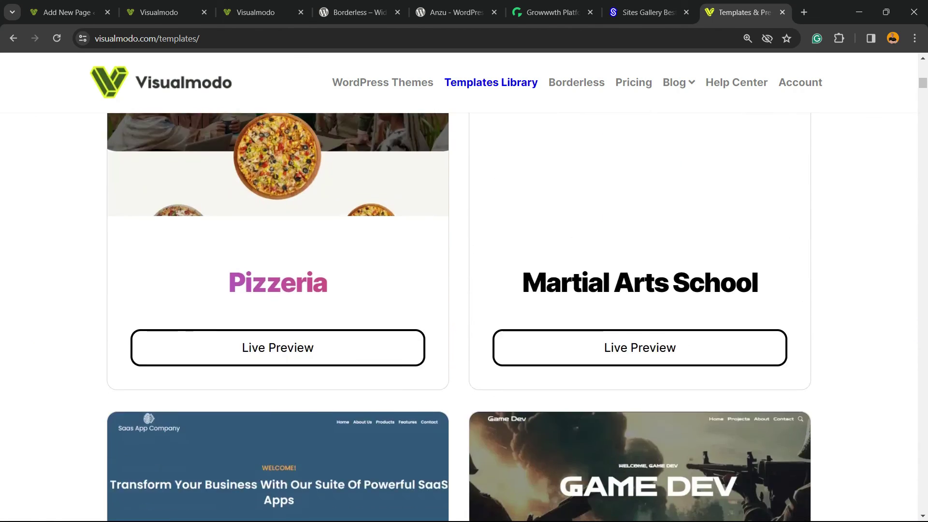
{"action": "scroll", "coordinate": [459, 290], "scroll_direction": "down", "scroll_amount": 20}
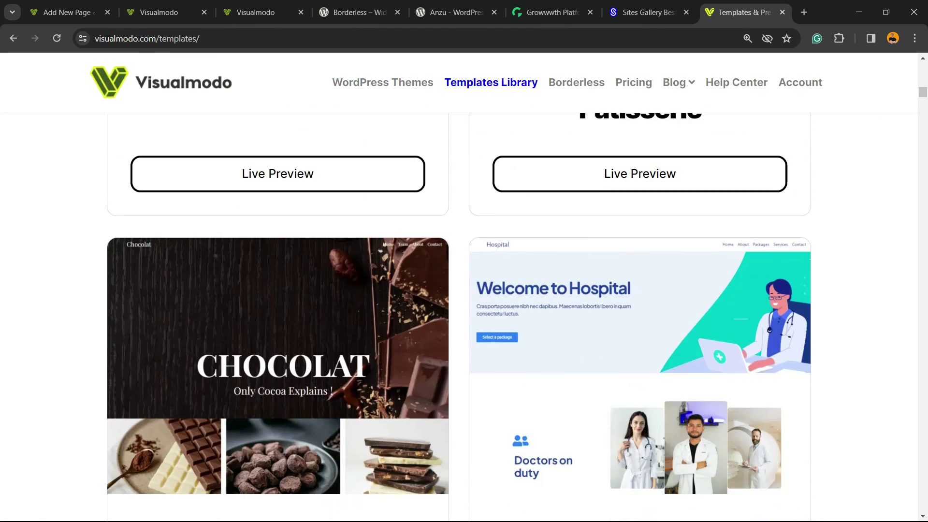
{"action": "scroll", "coordinate": [459, 290], "scroll_direction": "down", "scroll_amount": 15}
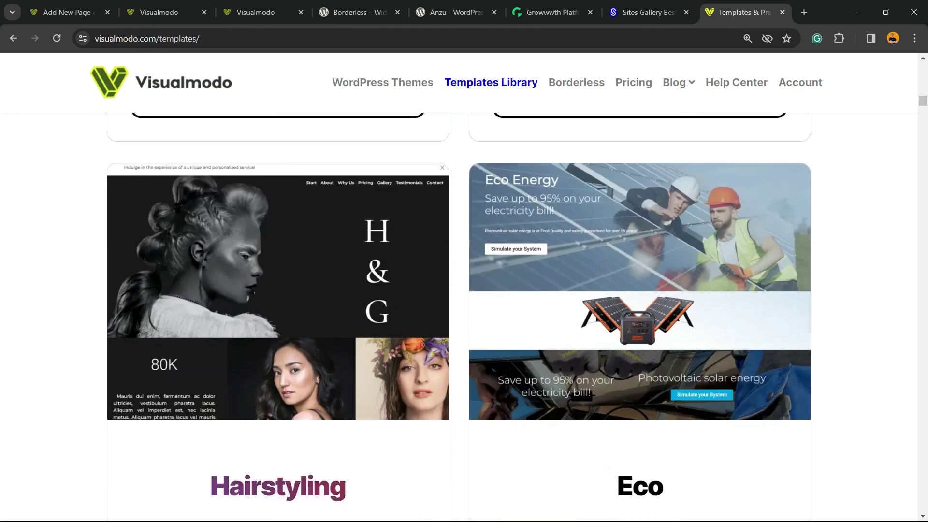